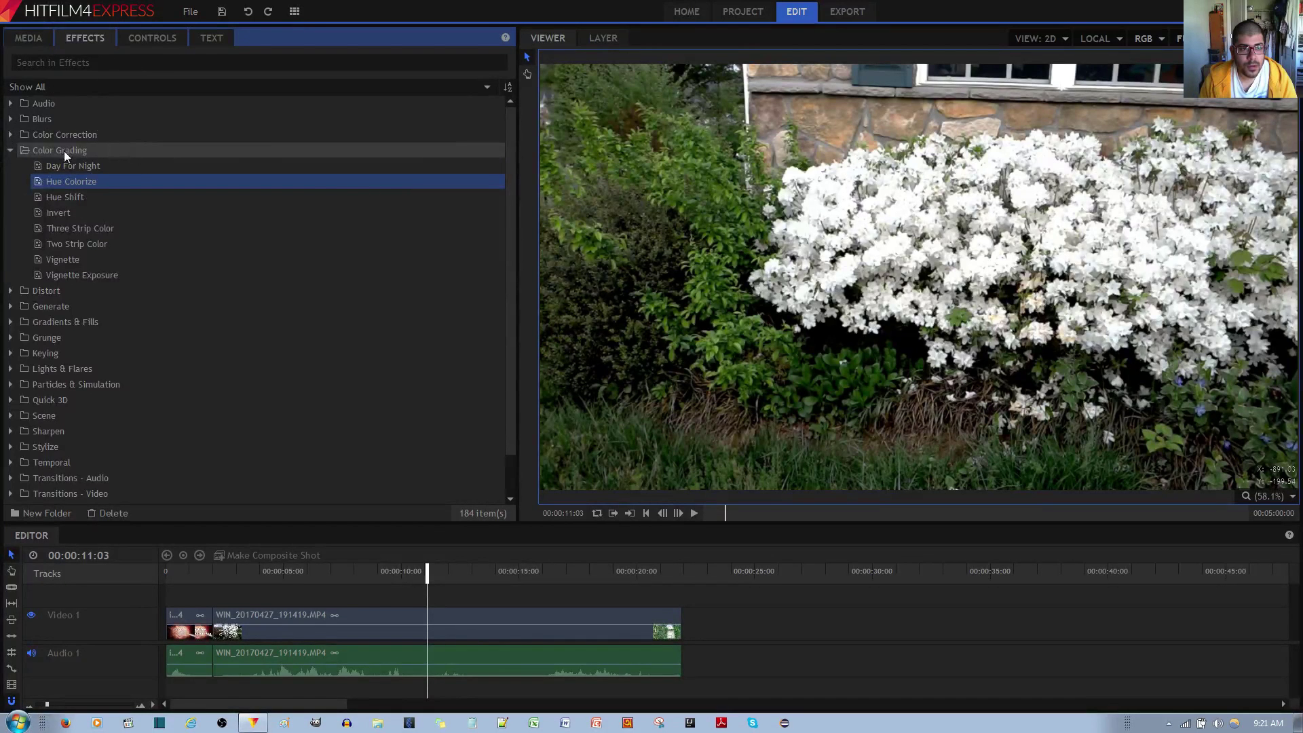
Apply Hue Colorize from Color Grading to the WIN_20170427_191419.MP4 clip, tinting the footage red.
{"action": "left_click", "coordinate": [87, 39]}
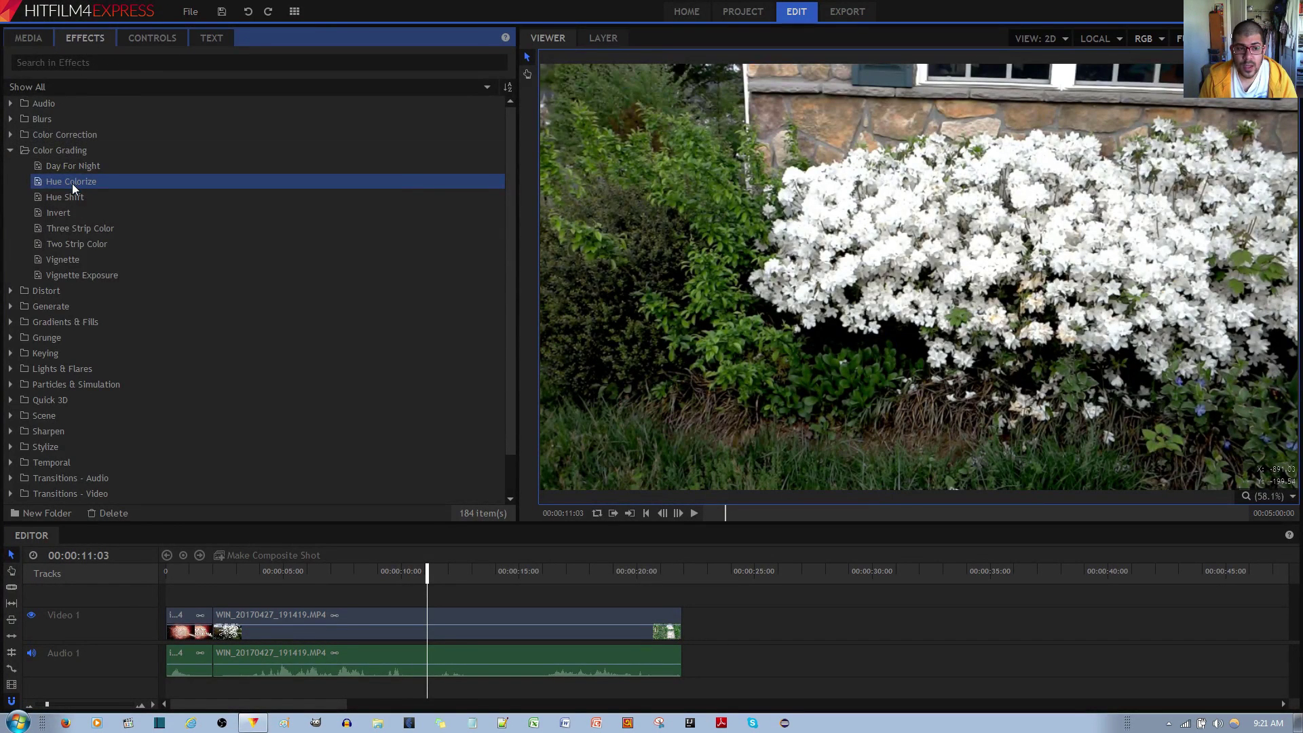
{"action": "left_click_drag", "start_coordinate": [72, 184], "coordinate": [366, 635]}
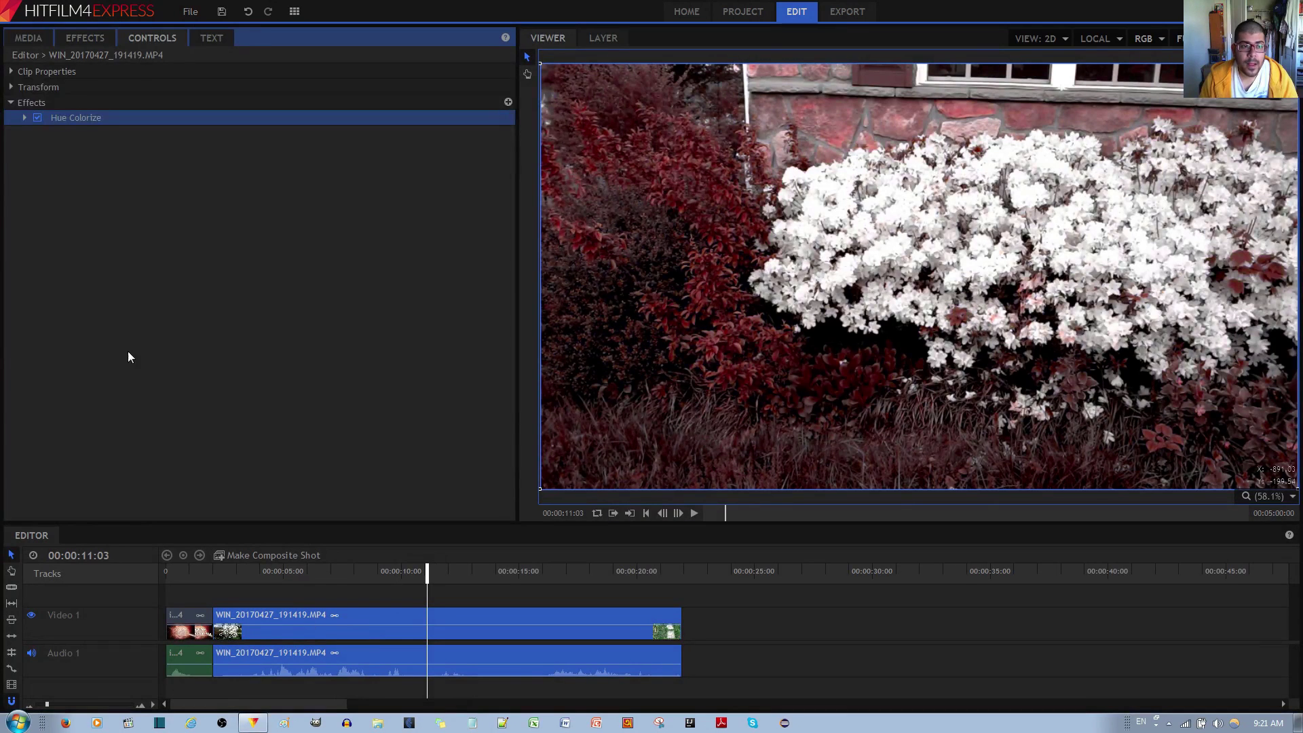
Expand Hue Colorize in Controls, toggle it off and on to compare, then turn Hue to 2x 343.0°.
{"action": "left_click", "coordinate": [141, 39]}
{"action": "left_click", "coordinate": [24, 119]}
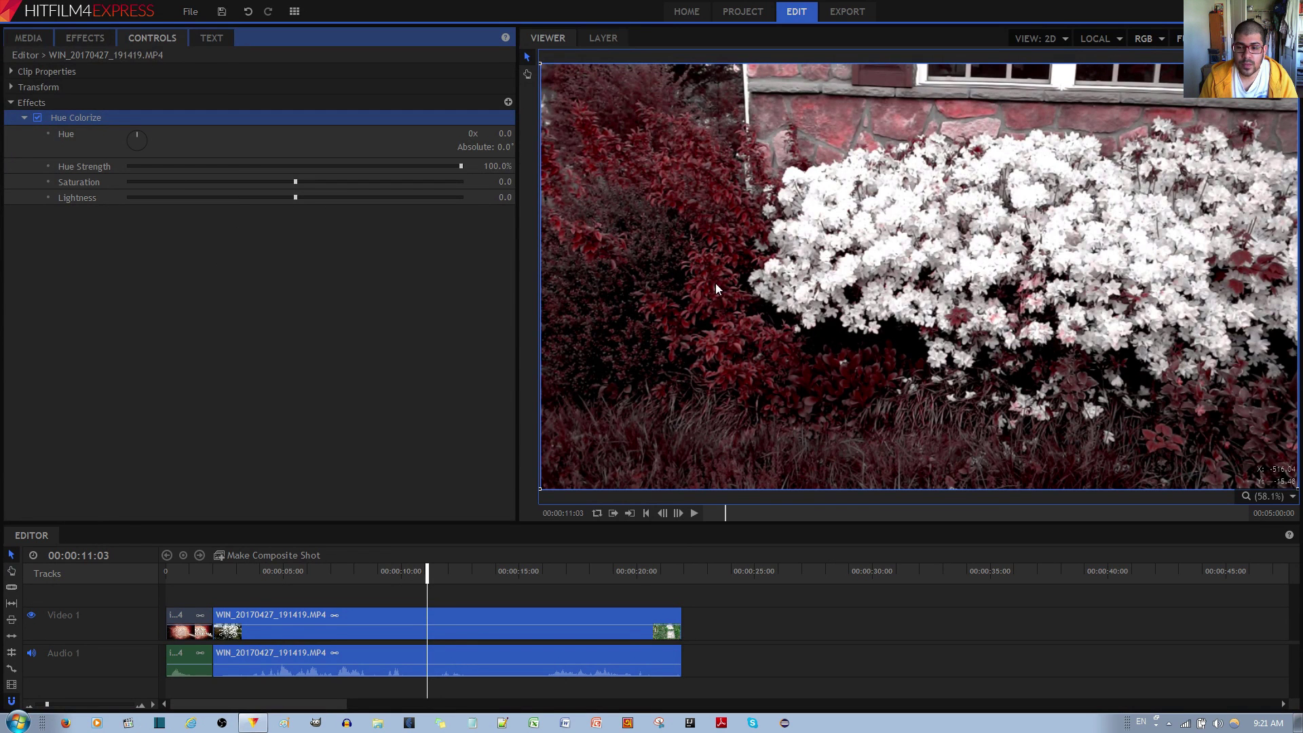
{"action": "left_click", "coordinate": [38, 118]}
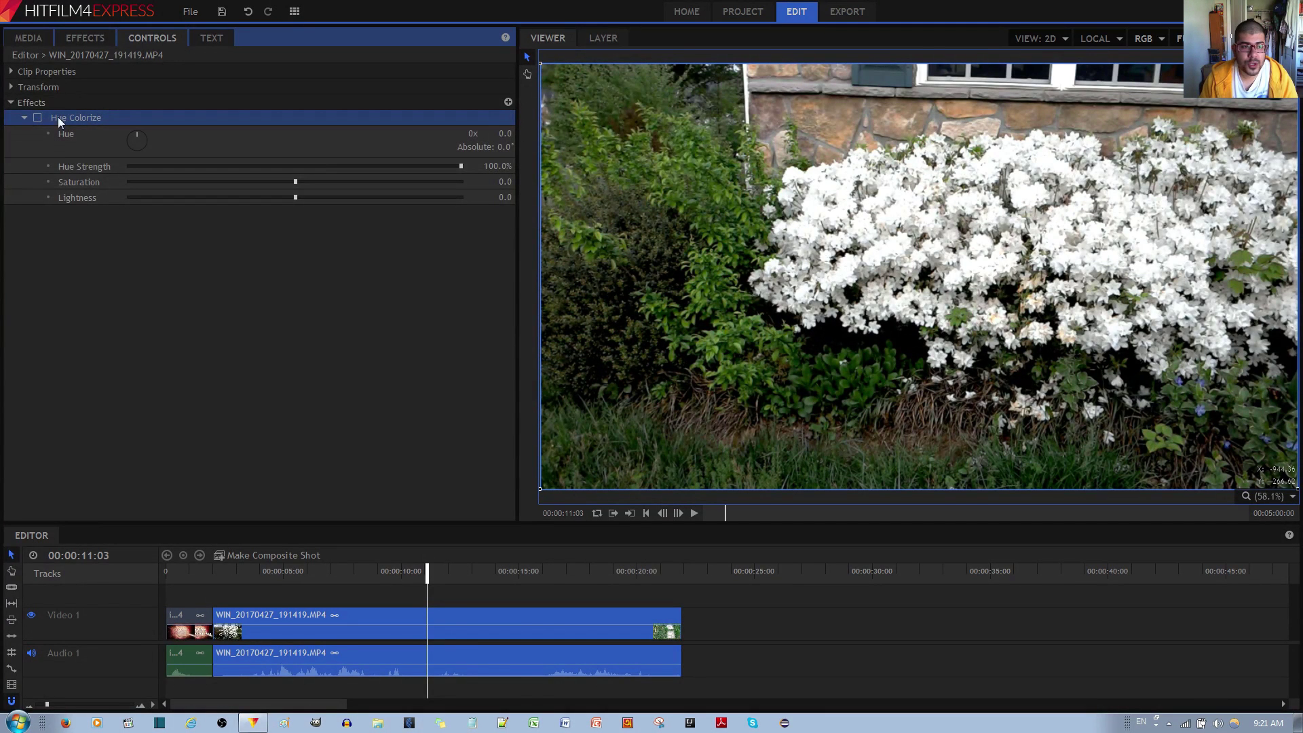
{"action": "left_click", "coordinate": [38, 118]}
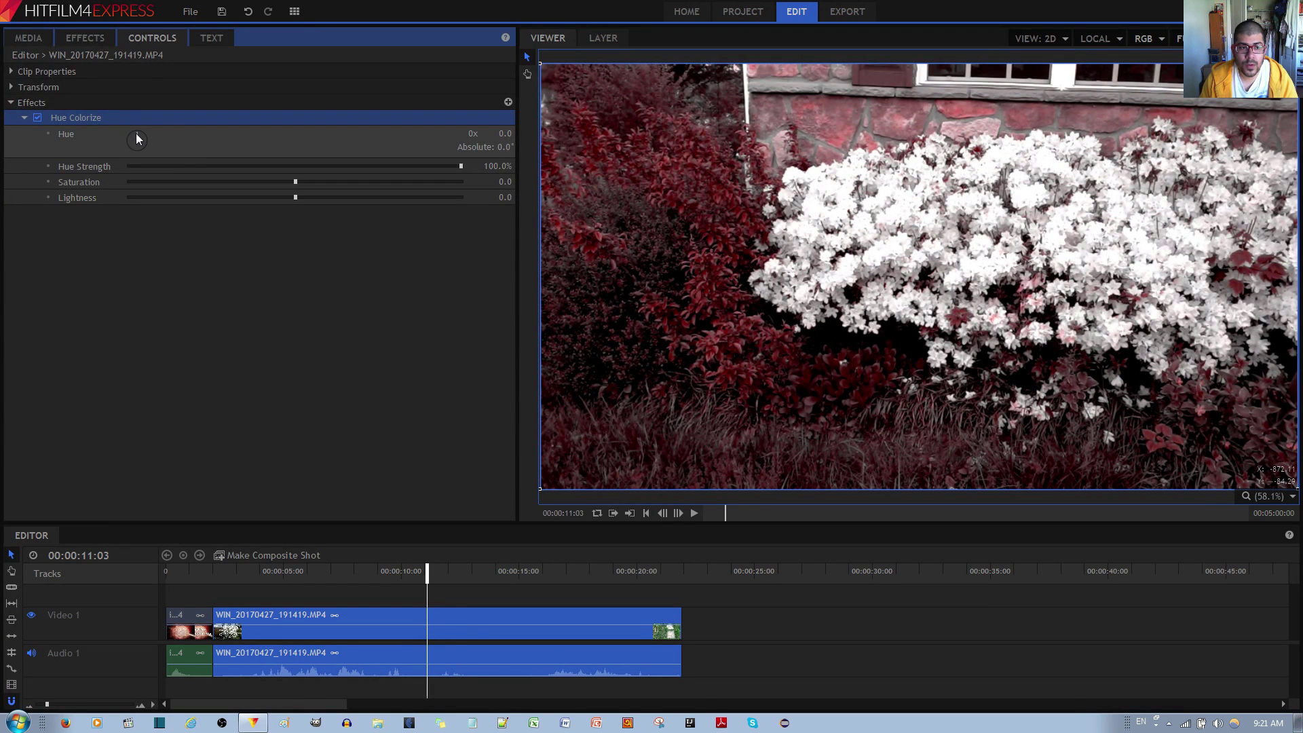
{"action": "mouse_move", "coordinate": [135, 133]}
{"action": "left_mouse_down"}
{"action": "mouse_move", "coordinate": [140, 147]}
{"action": "mouse_move", "coordinate": [108, 137]}
{"action": "mouse_move", "coordinate": [116, 122]}
{"action": "mouse_move", "coordinate": [136, 124]}
{"action": "mouse_move", "coordinate": [141, 149]}
{"action": "mouse_move", "coordinate": [121, 151]}
{"action": "mouse_move", "coordinate": [129, 128]}
{"action": "mouse_move", "coordinate": [139, 150]}
{"action": "left_mouse_up"}
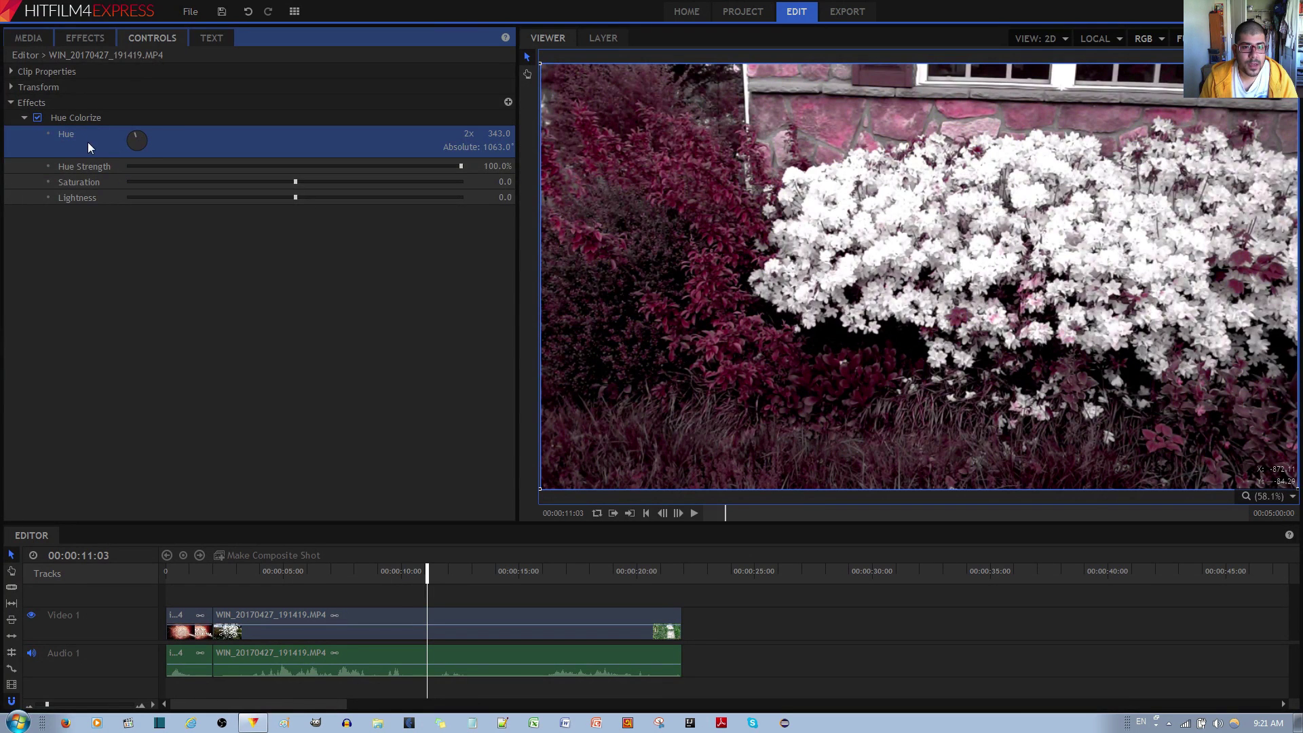
Drag Hue Strength down to 0%, then bring up its reset option.
{"action": "left_click", "coordinate": [83, 201]}
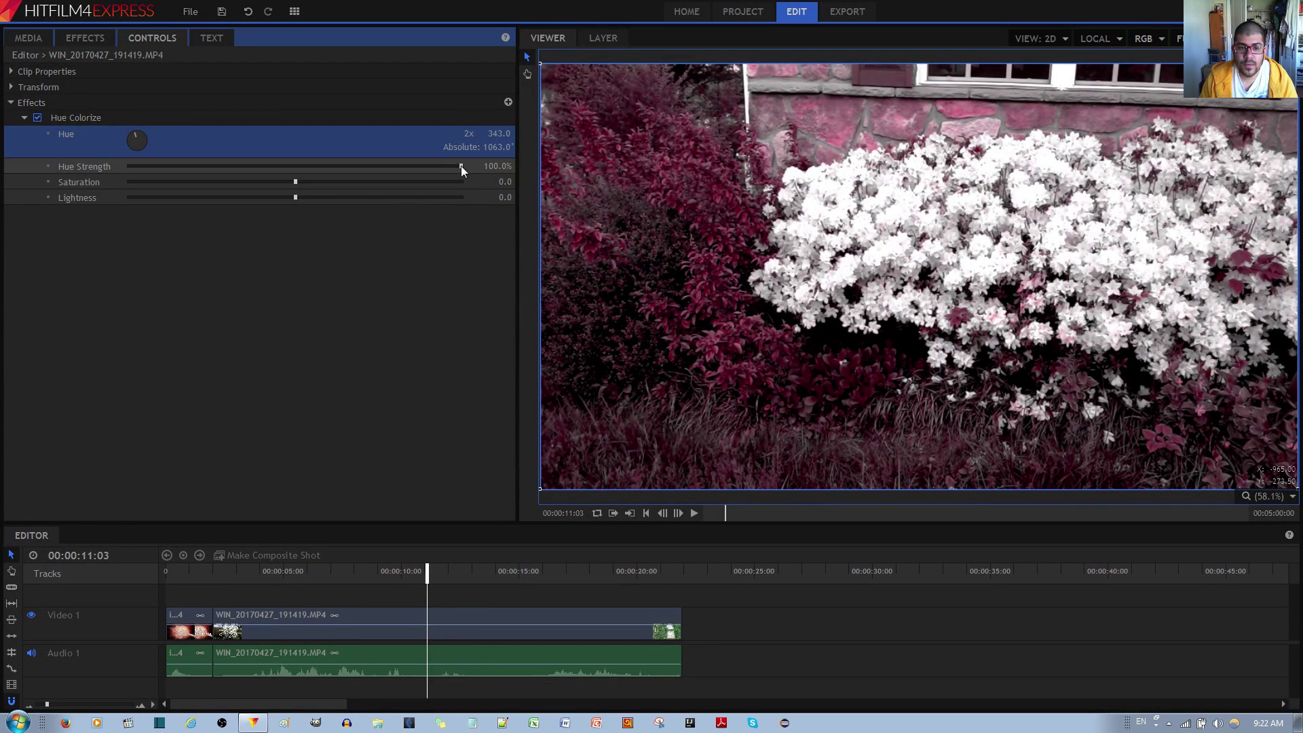
{"action": "left_click_drag", "start_coordinate": [462, 166], "coordinate": [235, 156]}
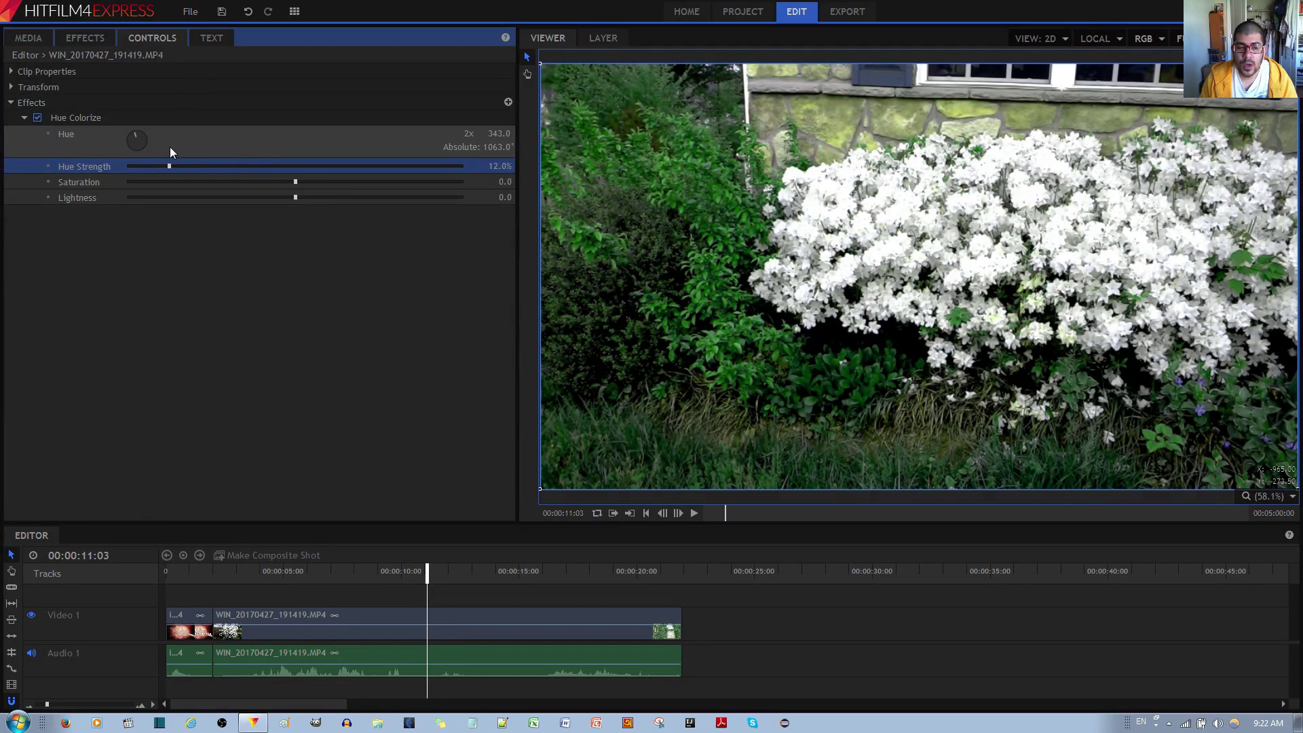
{"action": "left_click_drag", "start_coordinate": [156, 145], "coordinate": [128, 145]}
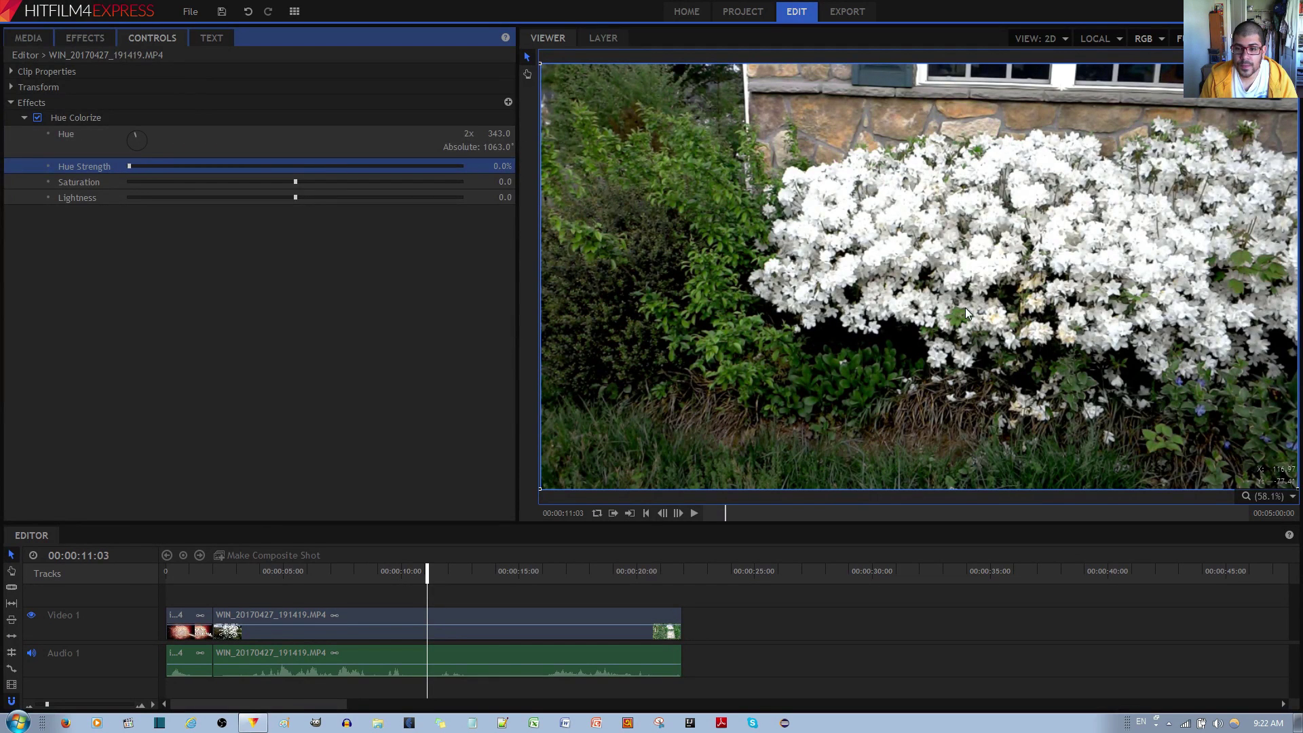
{"action": "left_click", "coordinate": [244, 167]}
{"action": "right_click", "coordinate": [245, 167]}
Restore Hue Strength to 100%, raise Saturation, cycle Hue to 3x 347.0°, and fade the tint out and back.
{"action": "left_click", "coordinate": [262, 172]}
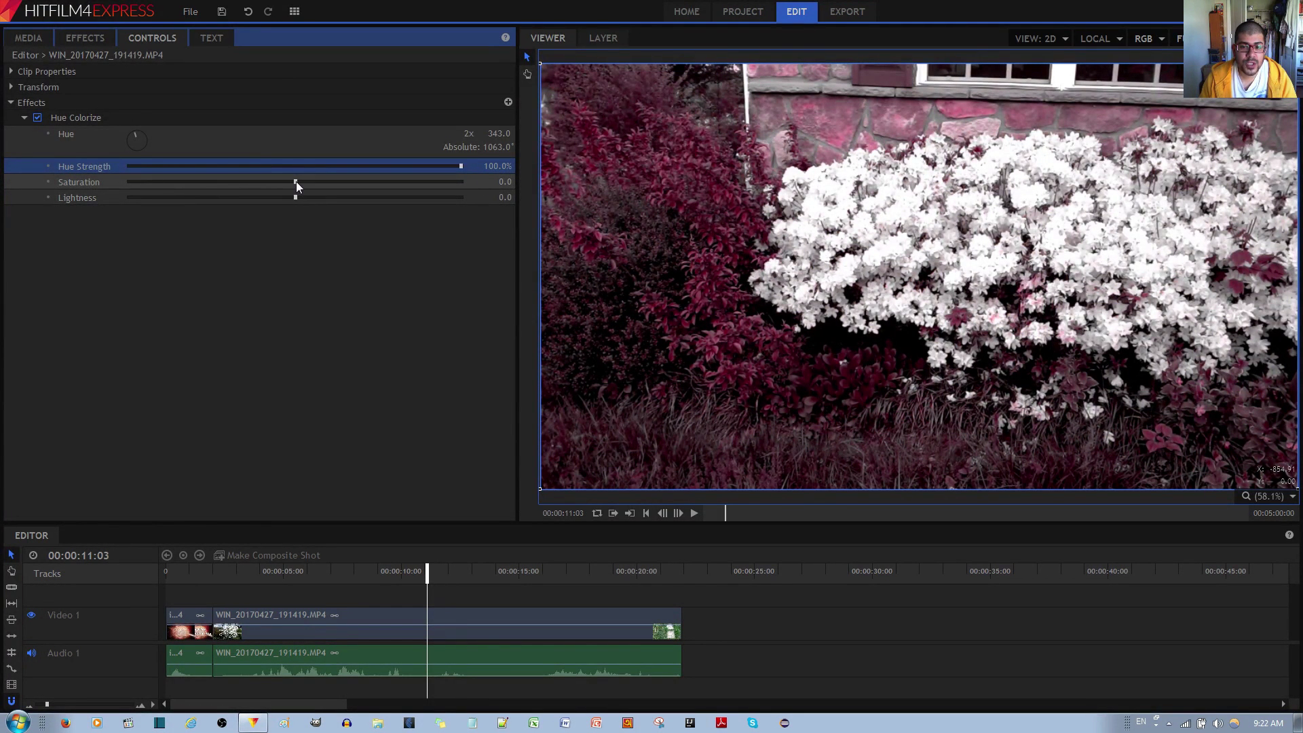
{"action": "left_click_drag", "start_coordinate": [296, 181], "coordinate": [473, 196]}
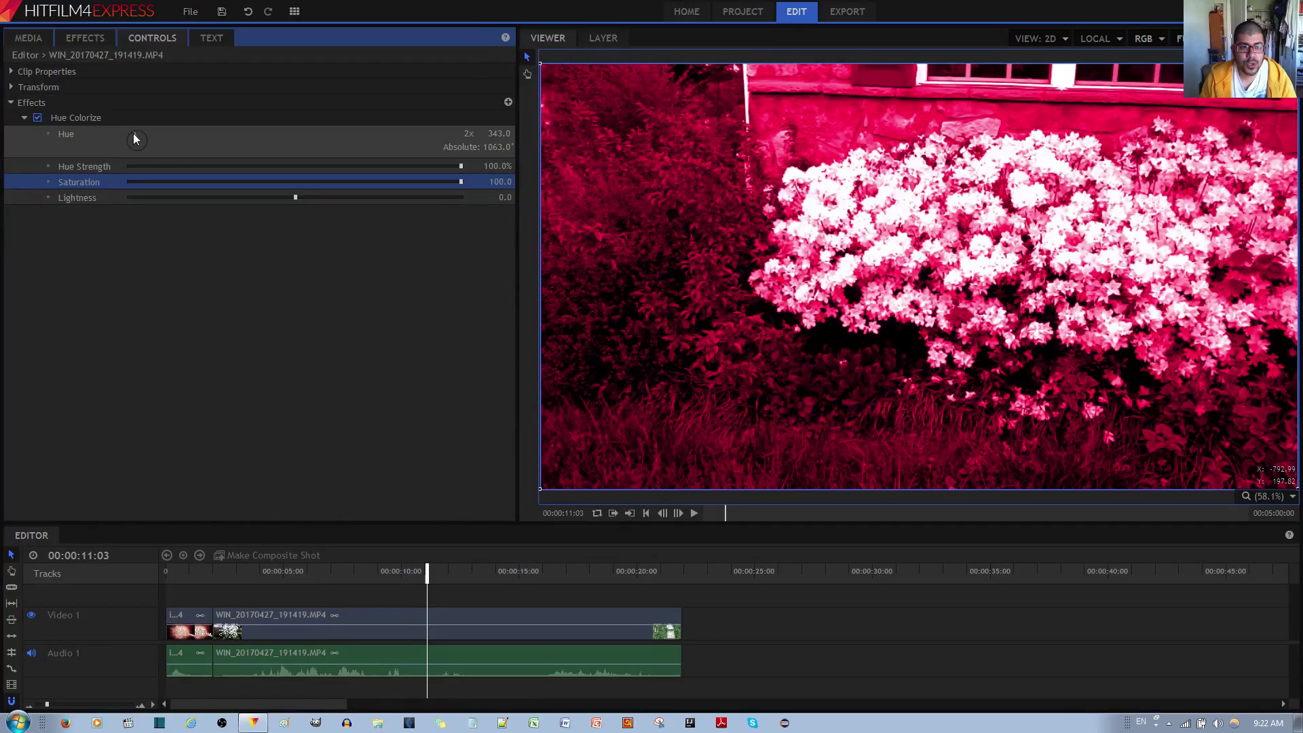
{"action": "mouse_move", "coordinate": [133, 135]}
{"action": "left_mouse_down"}
{"action": "mouse_move", "coordinate": [146, 151]}
{"action": "mouse_move", "coordinate": [124, 159]}
{"action": "mouse_move", "coordinate": [113, 127]}
{"action": "mouse_move", "coordinate": [132, 112]}
{"action": "left_mouse_up"}
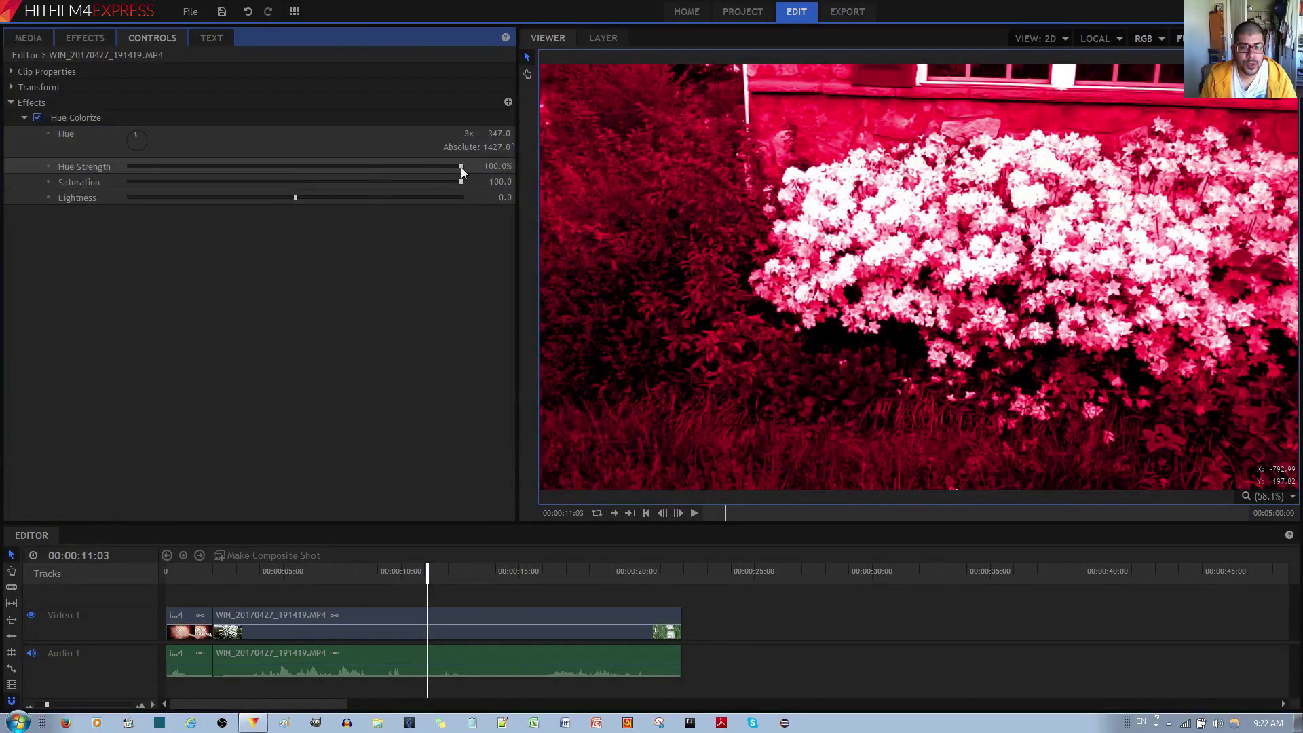
{"action": "left_click_drag", "start_coordinate": [462, 167], "coordinate": [116, 162]}
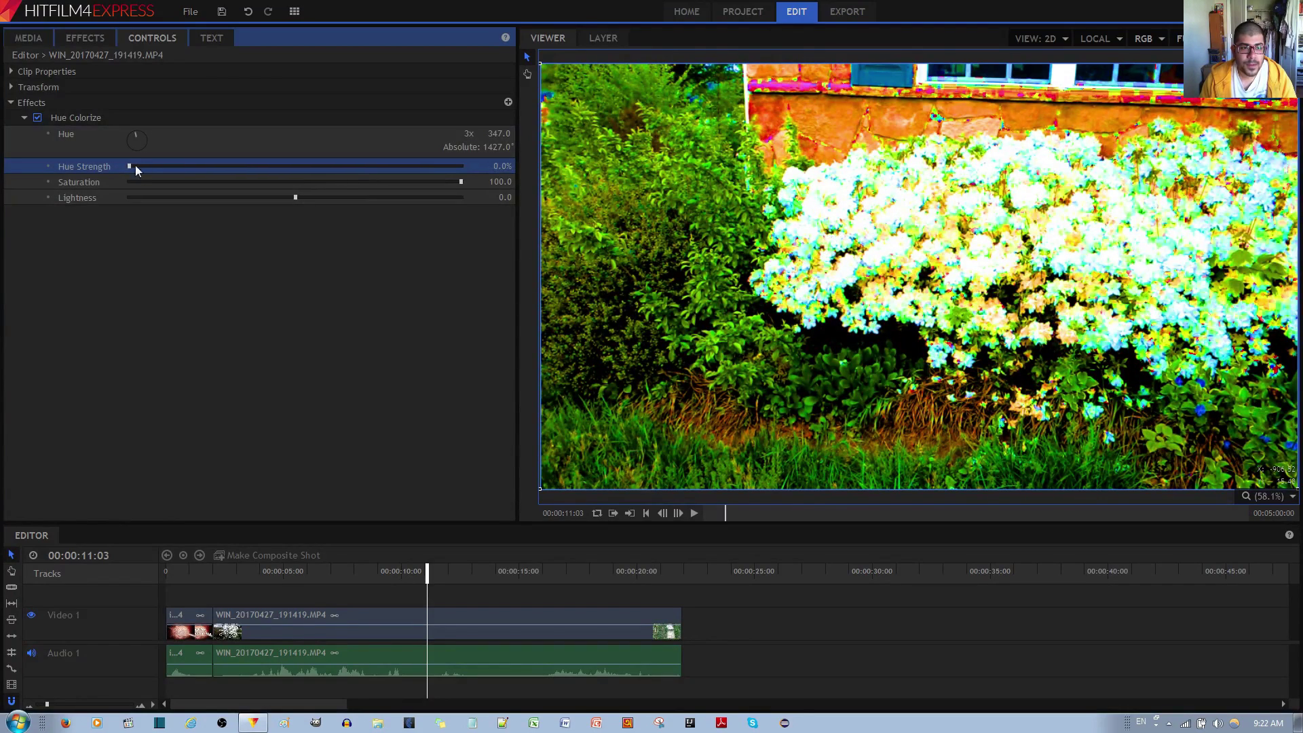
{"action": "left_click_drag", "start_coordinate": [129, 167], "coordinate": [463, 167]}
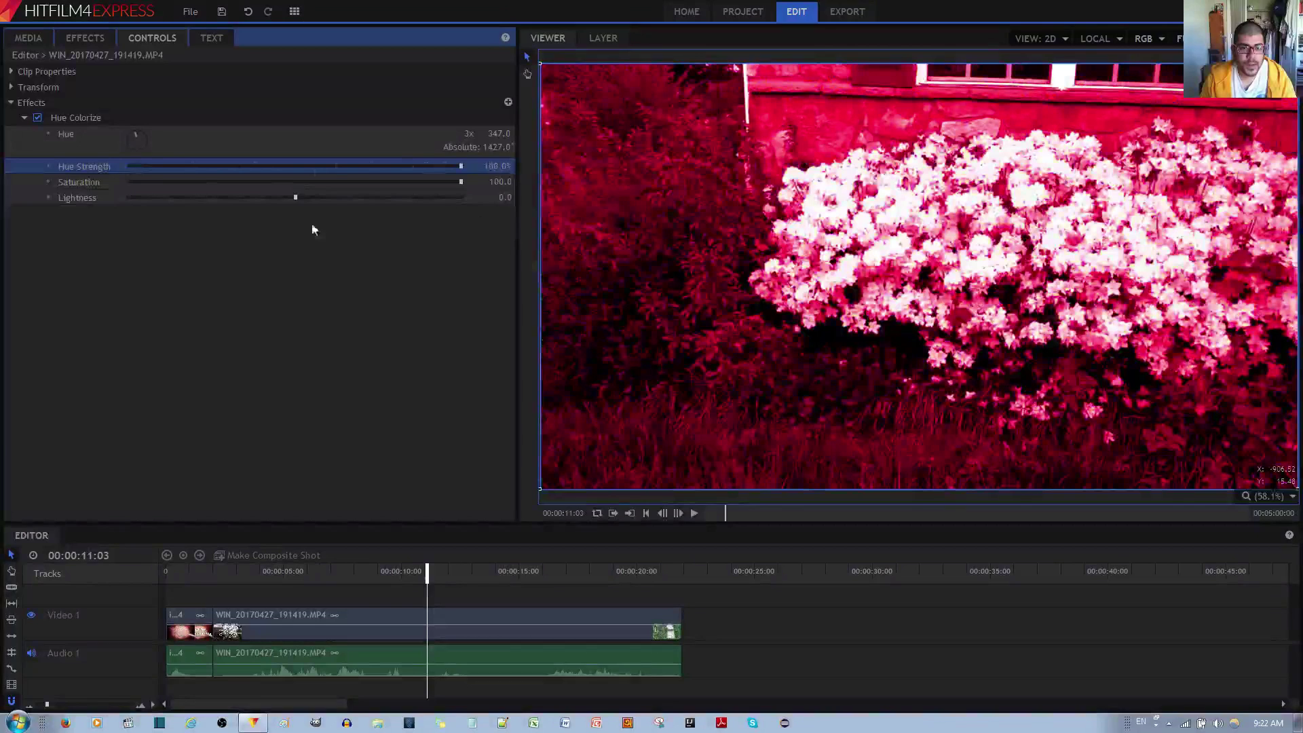
Reset Hue Strength to 100% and Saturation to 0, raise Lightness to 34.0, and select the garden clip.
{"action": "left_click", "coordinate": [448, 175]}
{"action": "right_click", "coordinate": [445, 169]}
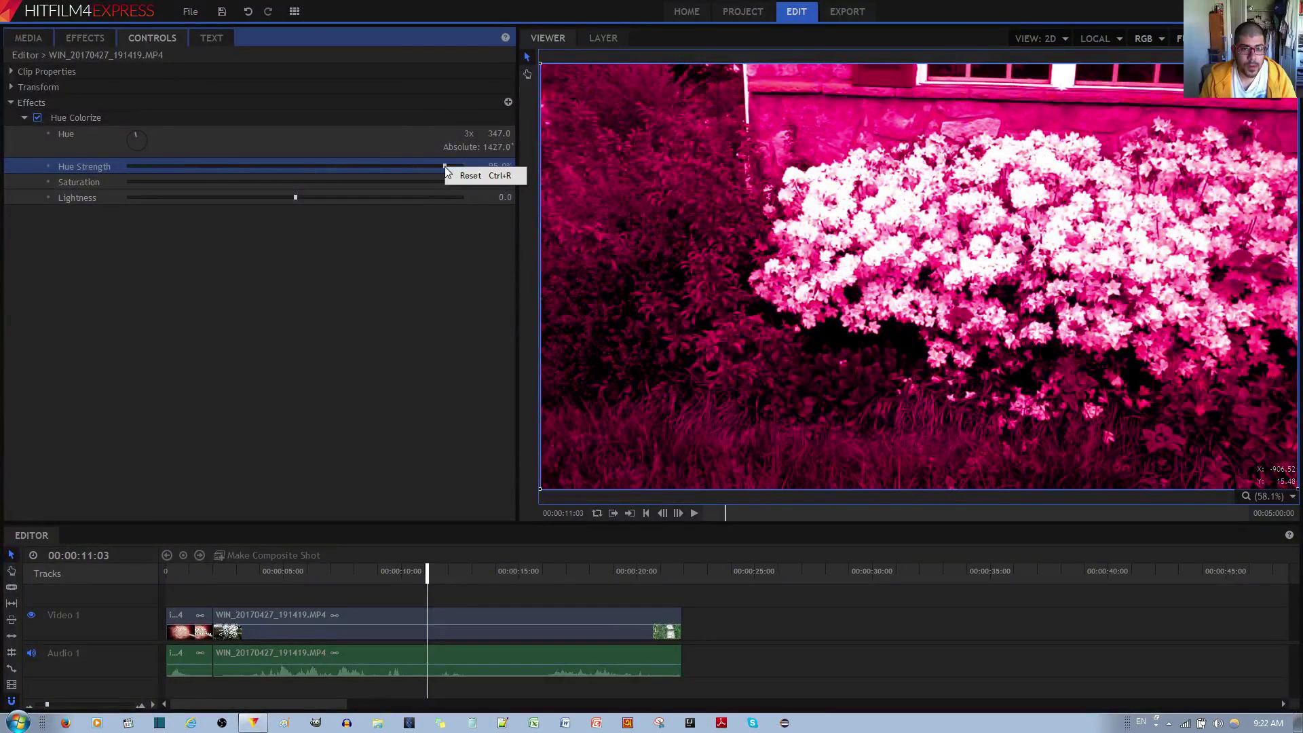
{"action": "left_click", "coordinate": [463, 175]}
{"action": "right_click", "coordinate": [440, 182]}
{"action": "left_click", "coordinate": [467, 190]}
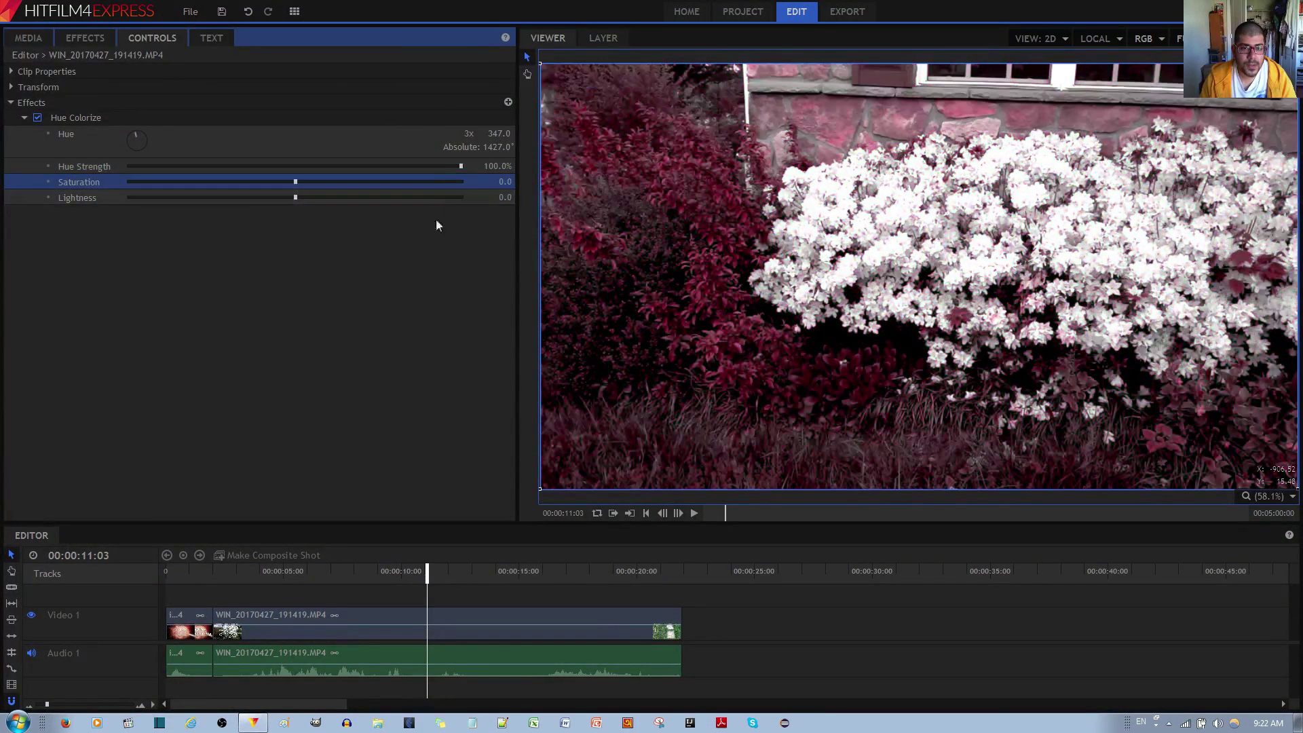
{"action": "left_click_drag", "start_coordinate": [295, 198], "coordinate": [355, 207]}
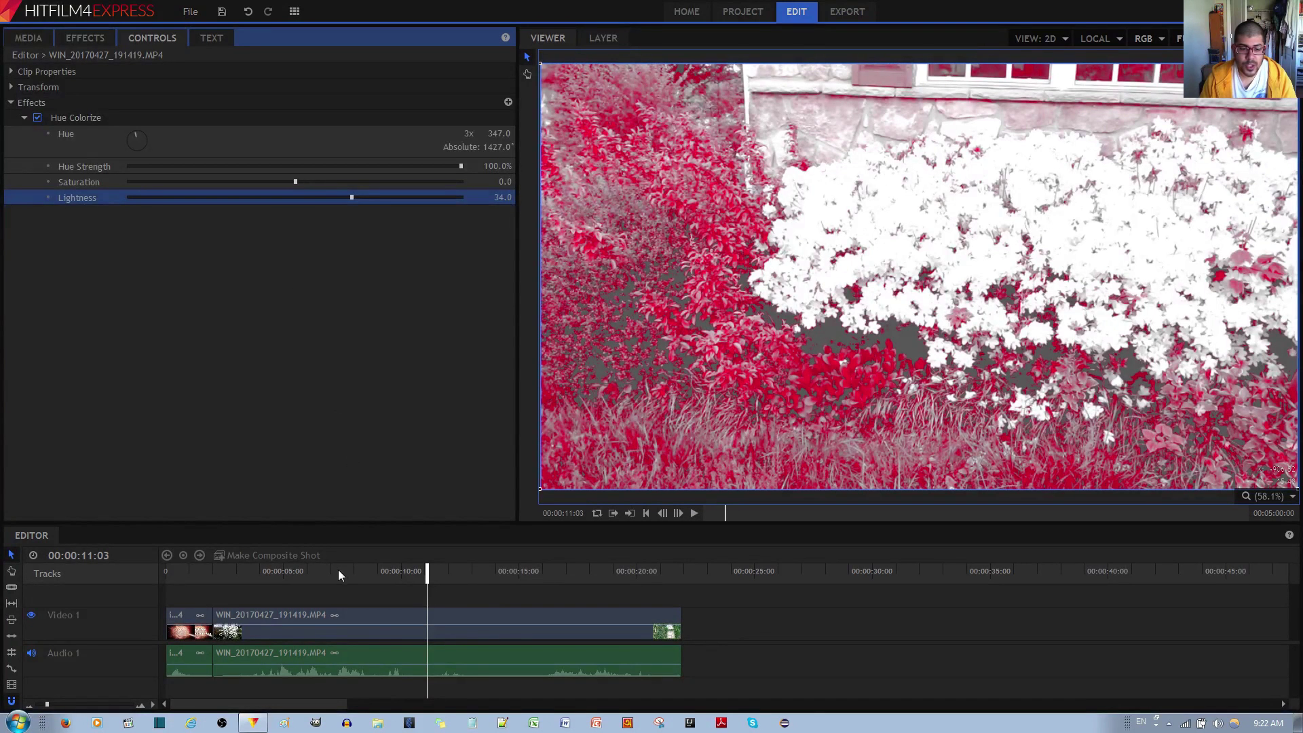
{"action": "left_click", "coordinate": [339, 616]}
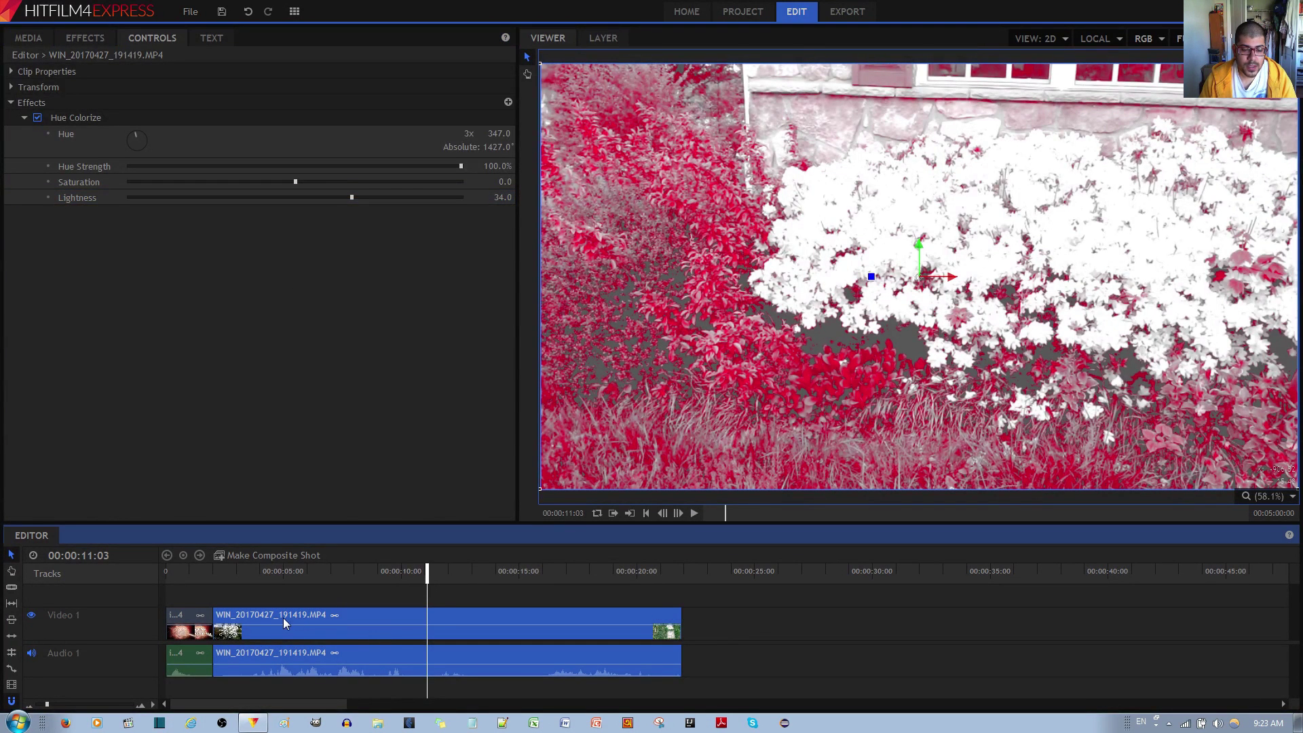
Convert the garden clip into a composite shot using the editor sequence settings and keeping its effects.
{"action": "left_click", "coordinate": [265, 561]}
{"action": "left_click", "coordinate": [700, 319]}
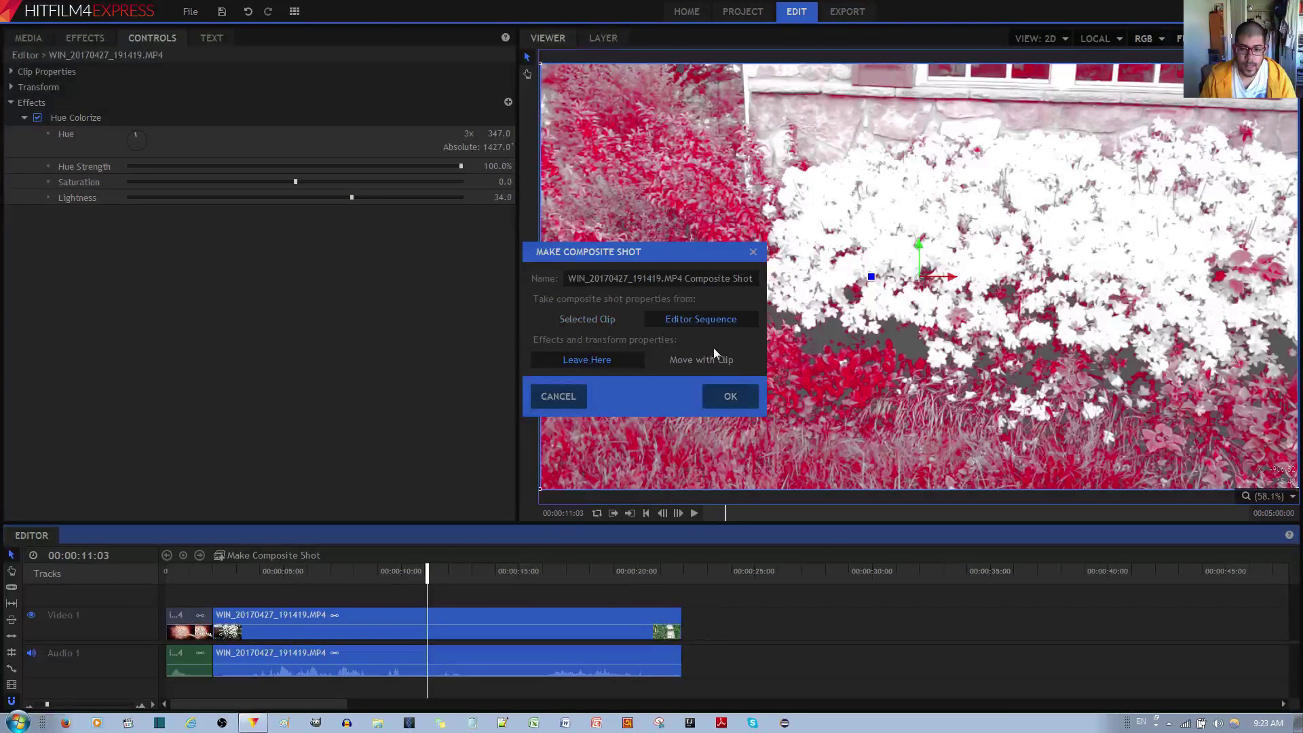
{"action": "left_click", "coordinate": [730, 396]}
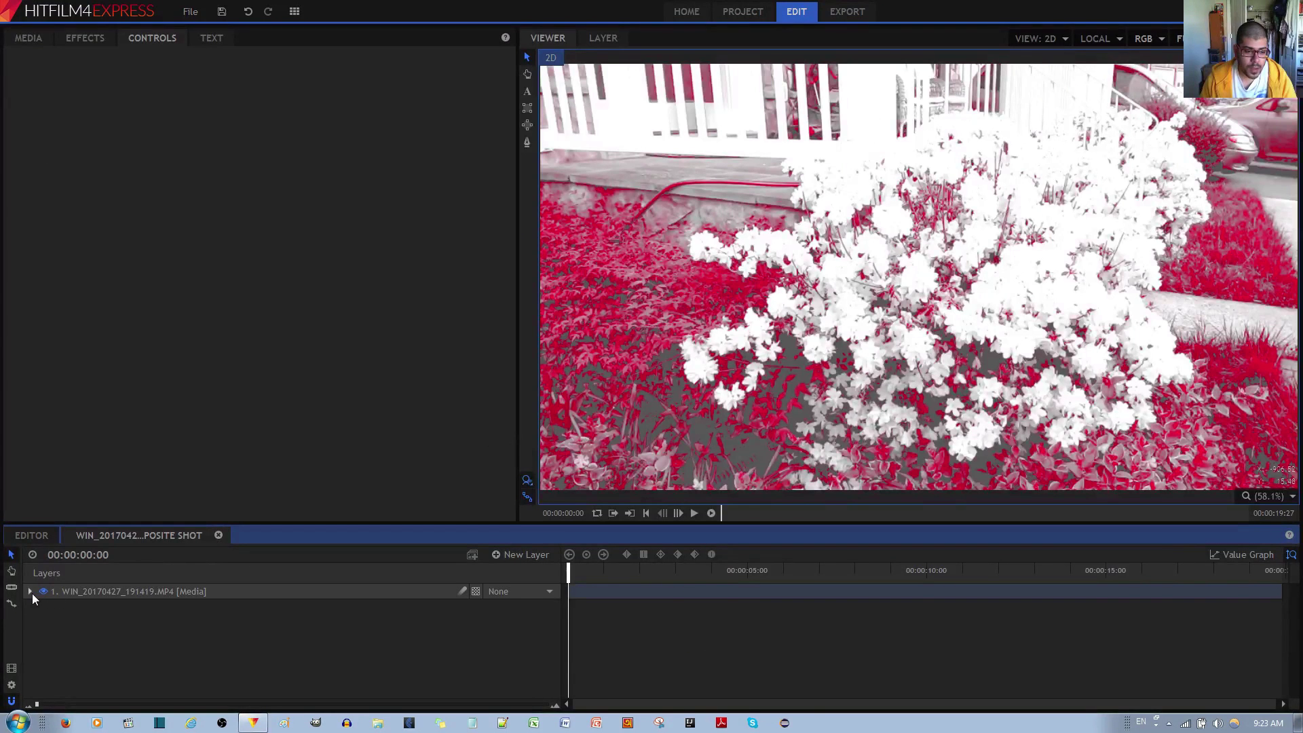
Remove the layer's Hue Colorize, apply a fresh default copy, and expand its parameters.
{"action": "left_click", "coordinate": [30, 591]}
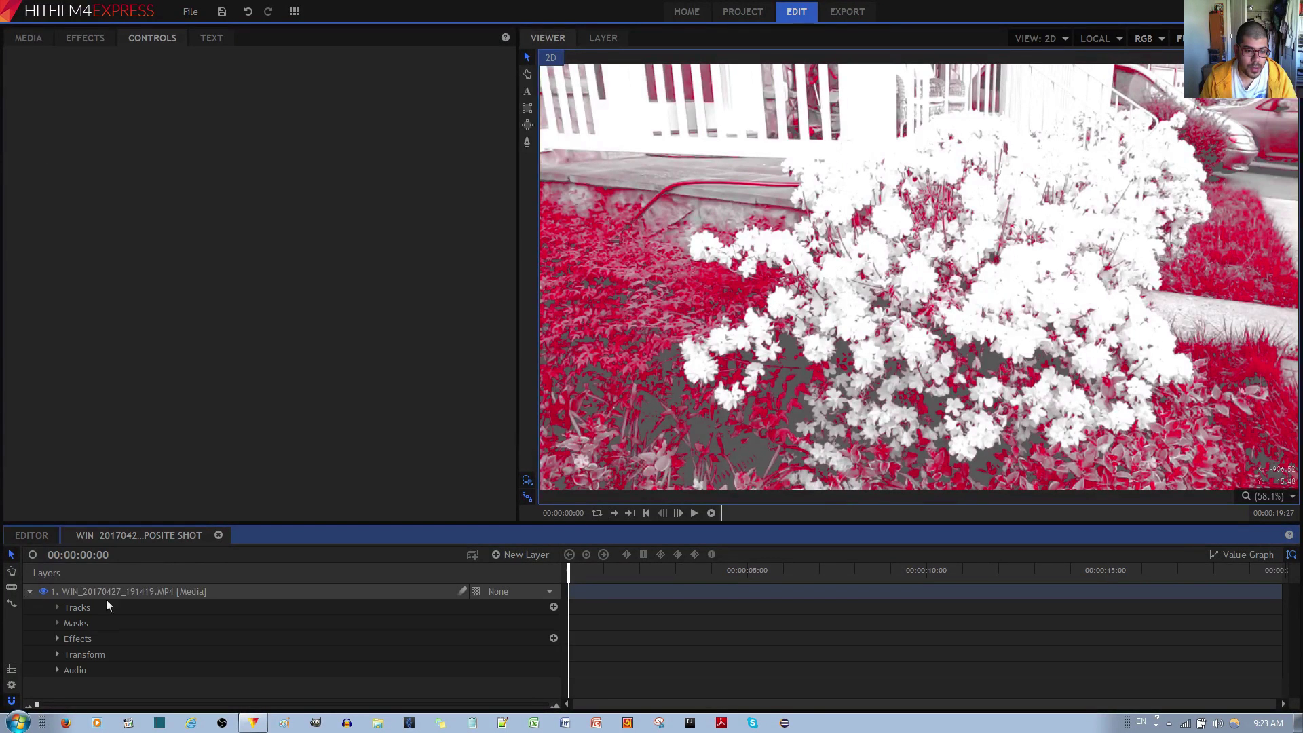
{"action": "left_click", "coordinate": [56, 640]}
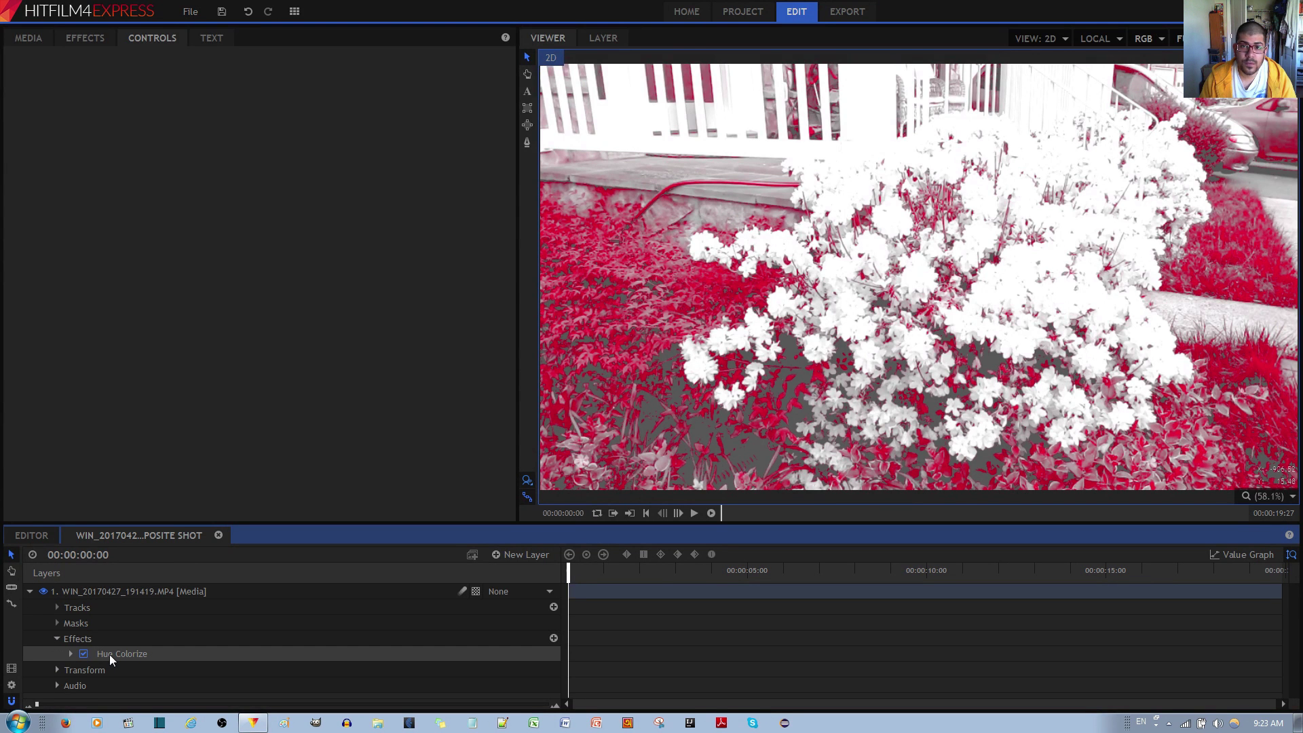
{"action": "left_click", "coordinate": [110, 656]}
{"action": "right_click", "coordinate": [116, 616]}
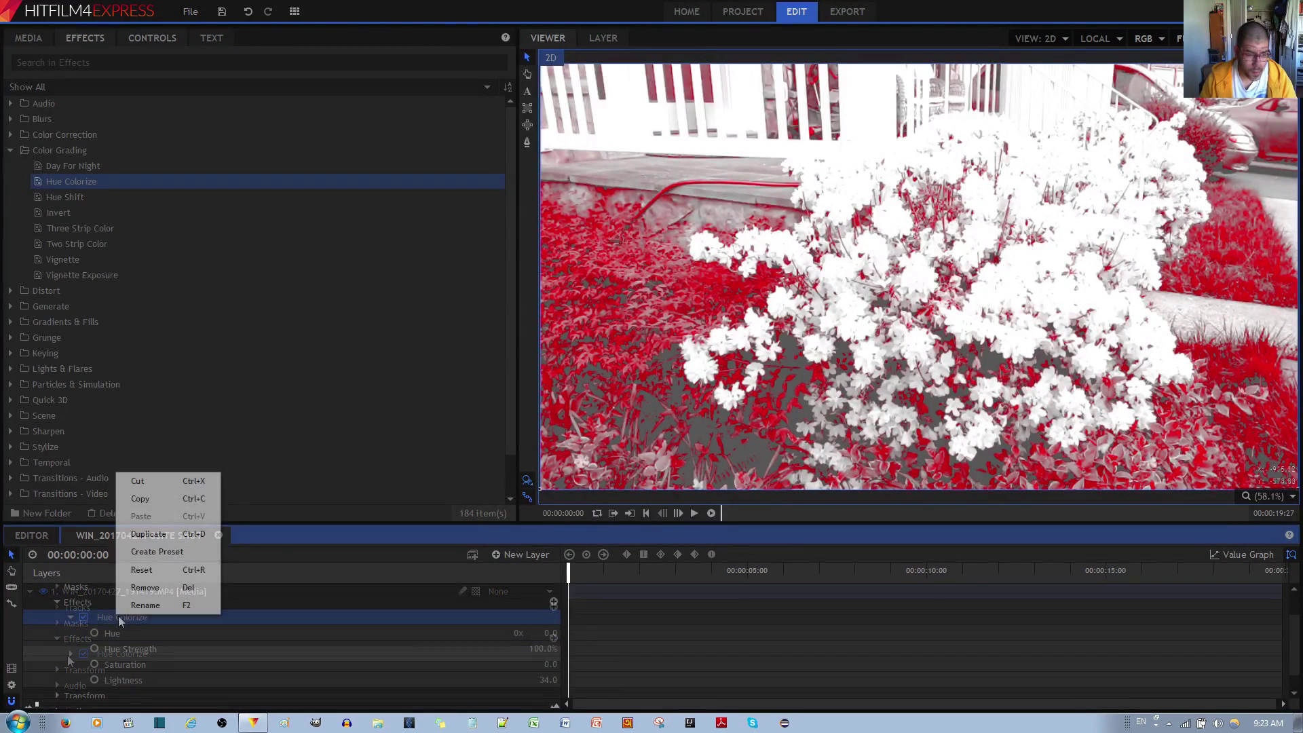
{"action": "left_click", "coordinate": [145, 587]}
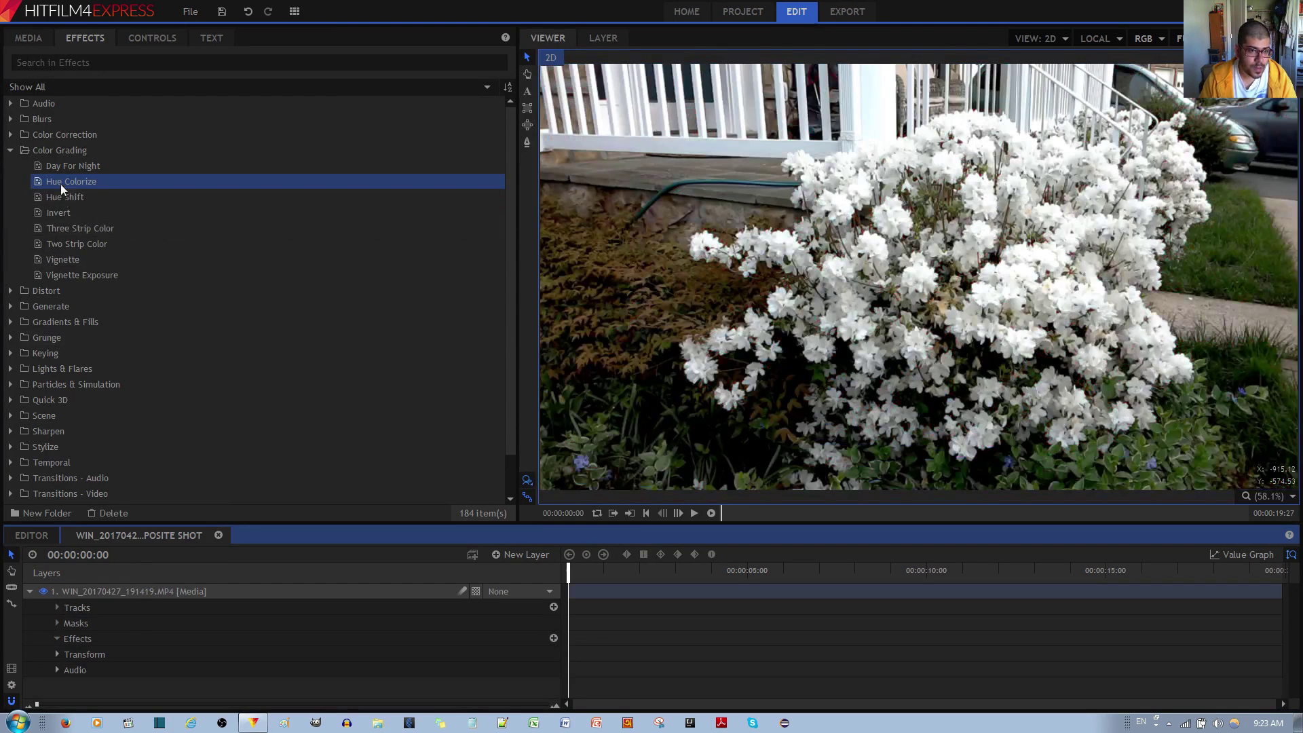
{"action": "left_click_drag", "start_coordinate": [60, 184], "coordinate": [85, 639]}
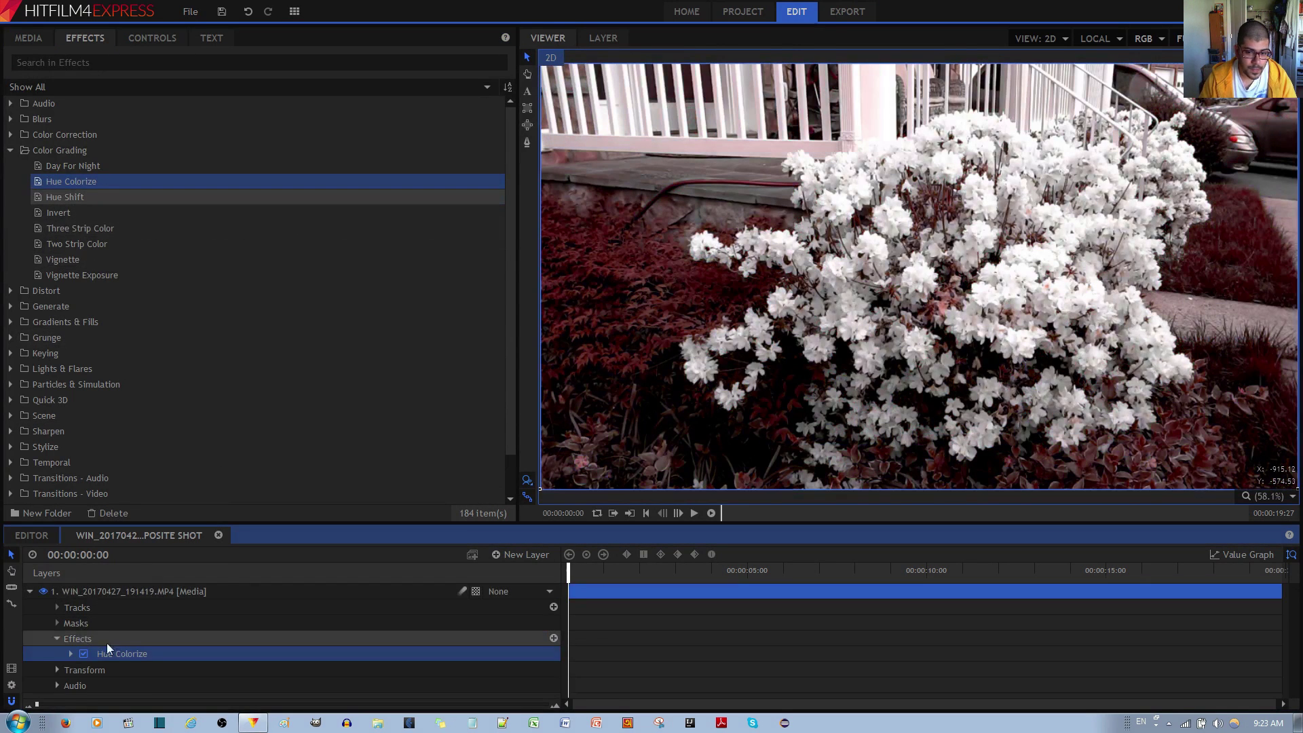
{"action": "left_click", "coordinate": [71, 655]}
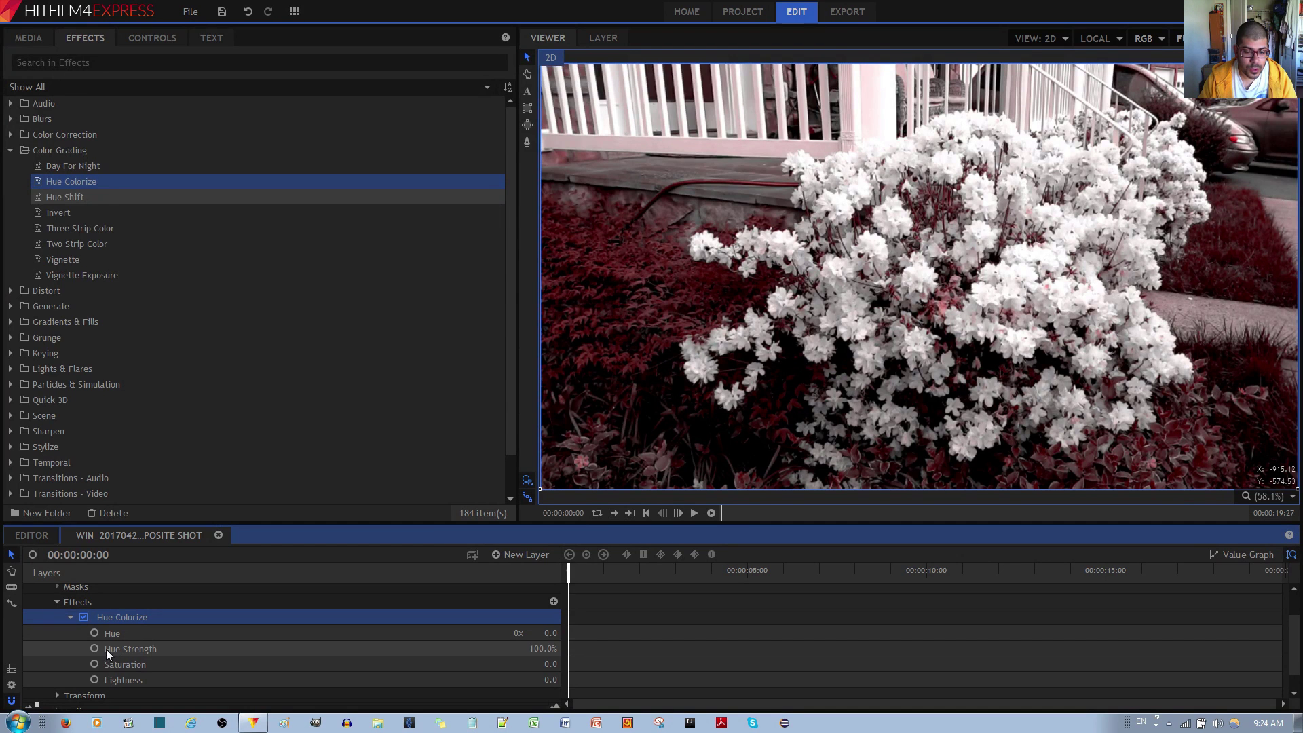
Keyframe Hue Strength at 0% at the clip start and 100% at 00:00:02:02.
{"action": "left_click", "coordinate": [553, 649]}
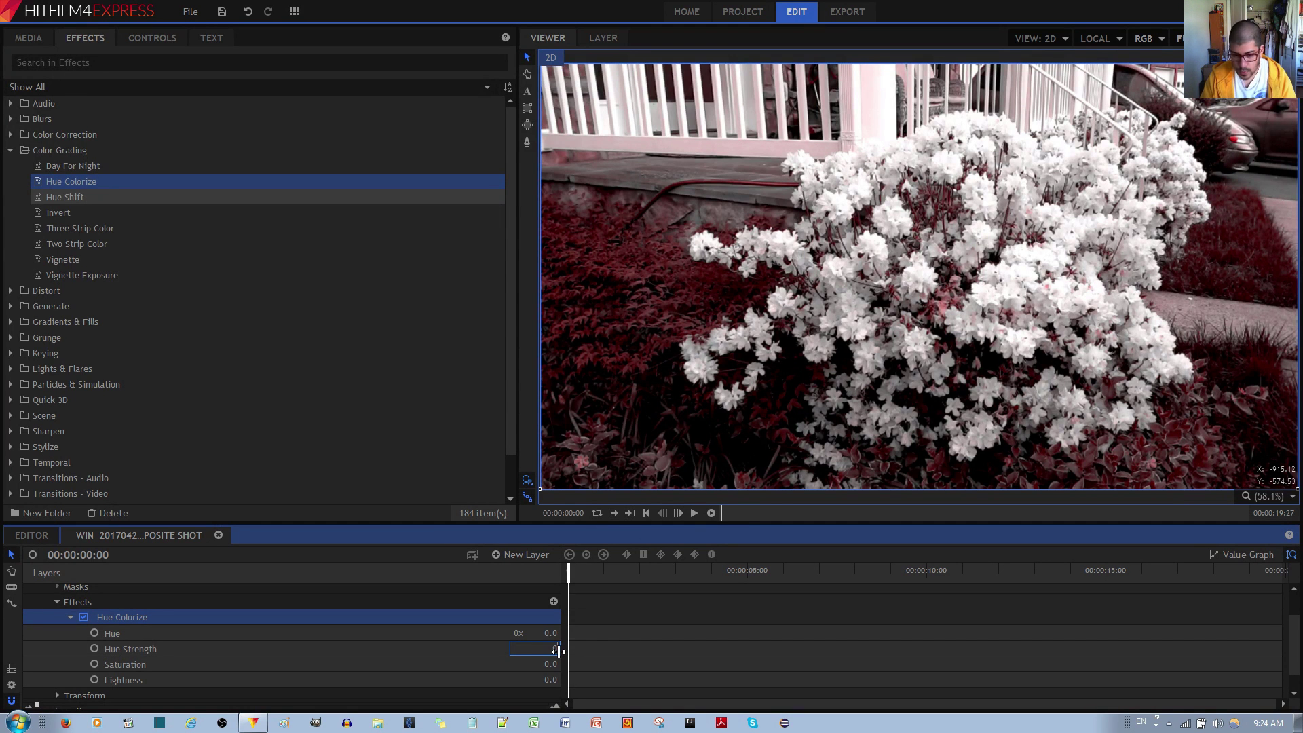
{"action": "type", "text": "0"}
{"action": "key", "text": "Return"}
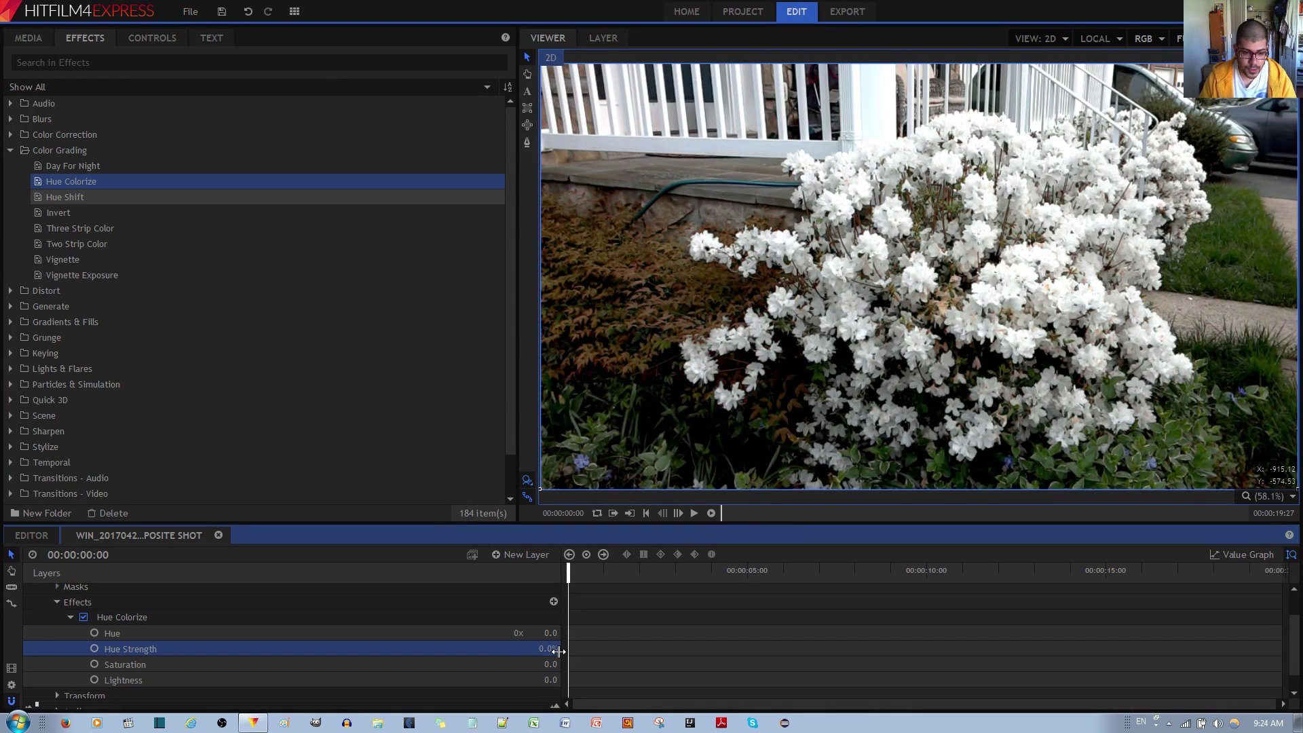
{"action": "left_click", "coordinate": [96, 650]}
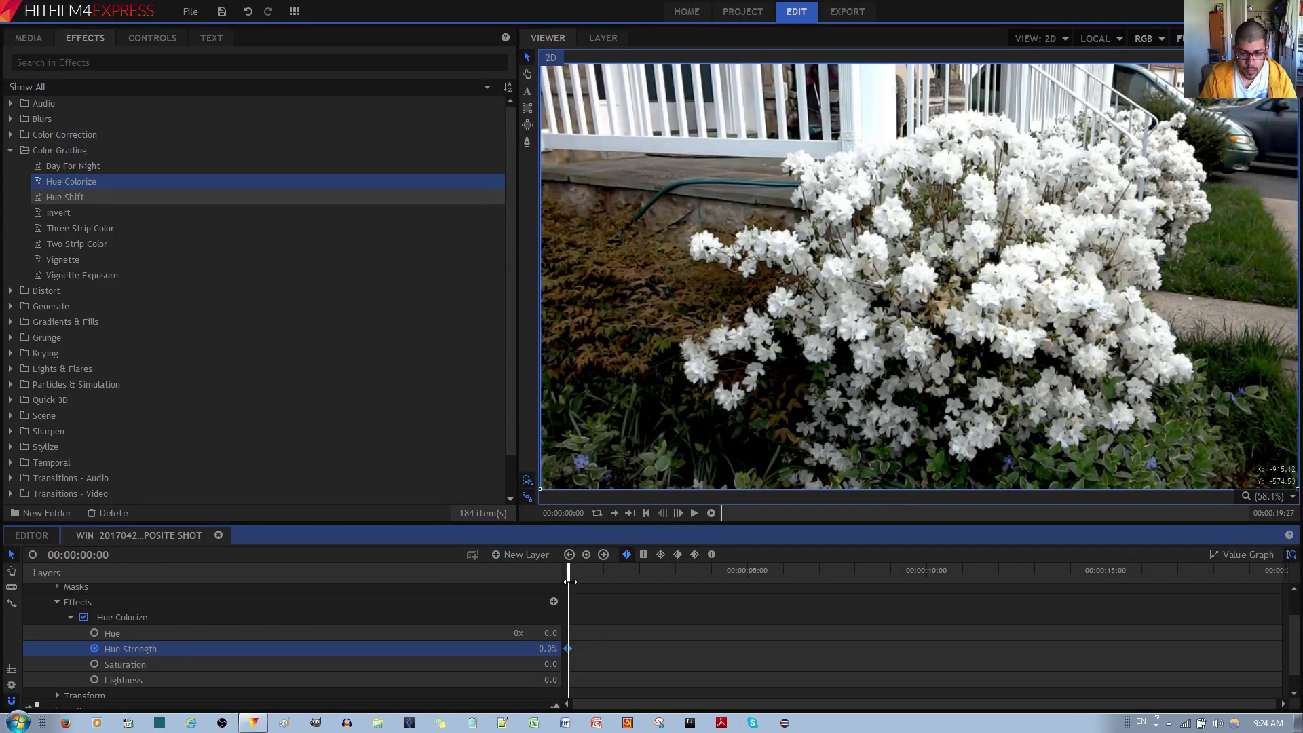
{"action": "left_click_drag", "start_coordinate": [570, 582], "coordinate": [642, 582]}
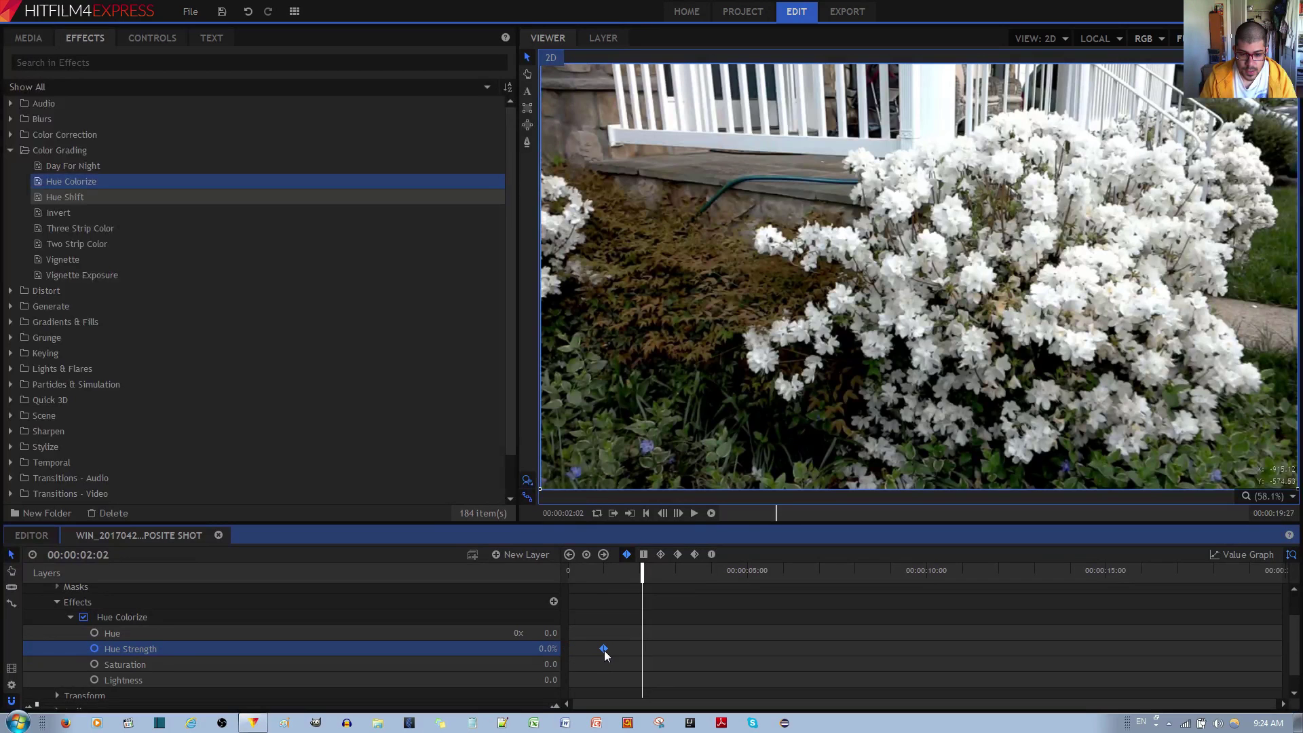
{"action": "left_click", "coordinate": [548, 648]}
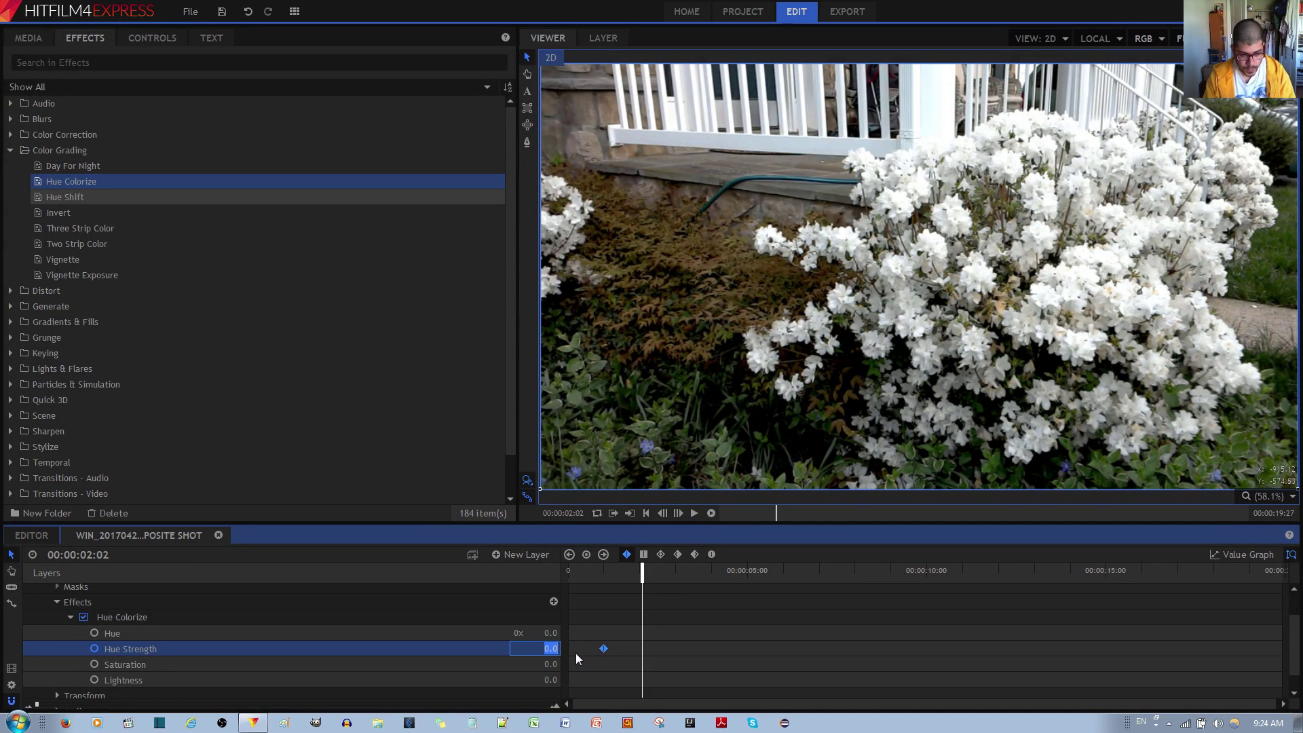
{"action": "type", "text": "100"}
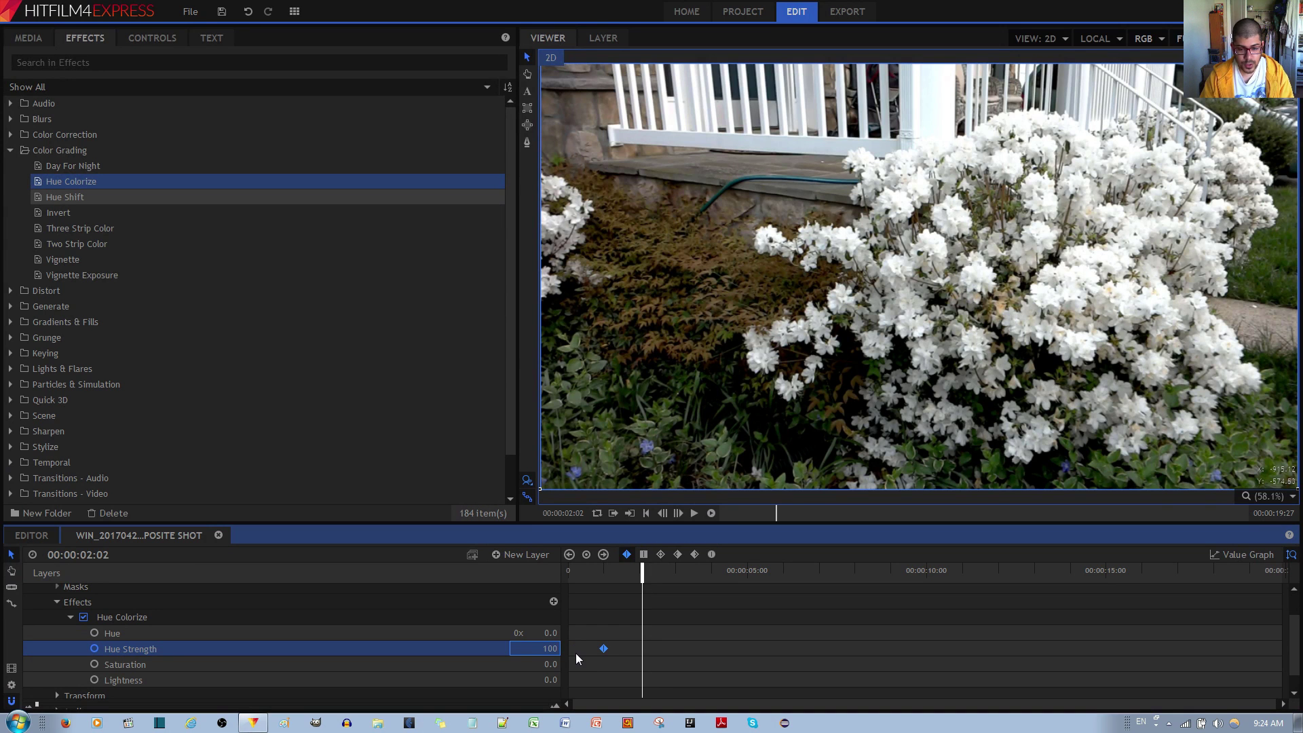
{"action": "key", "text": "Return"}
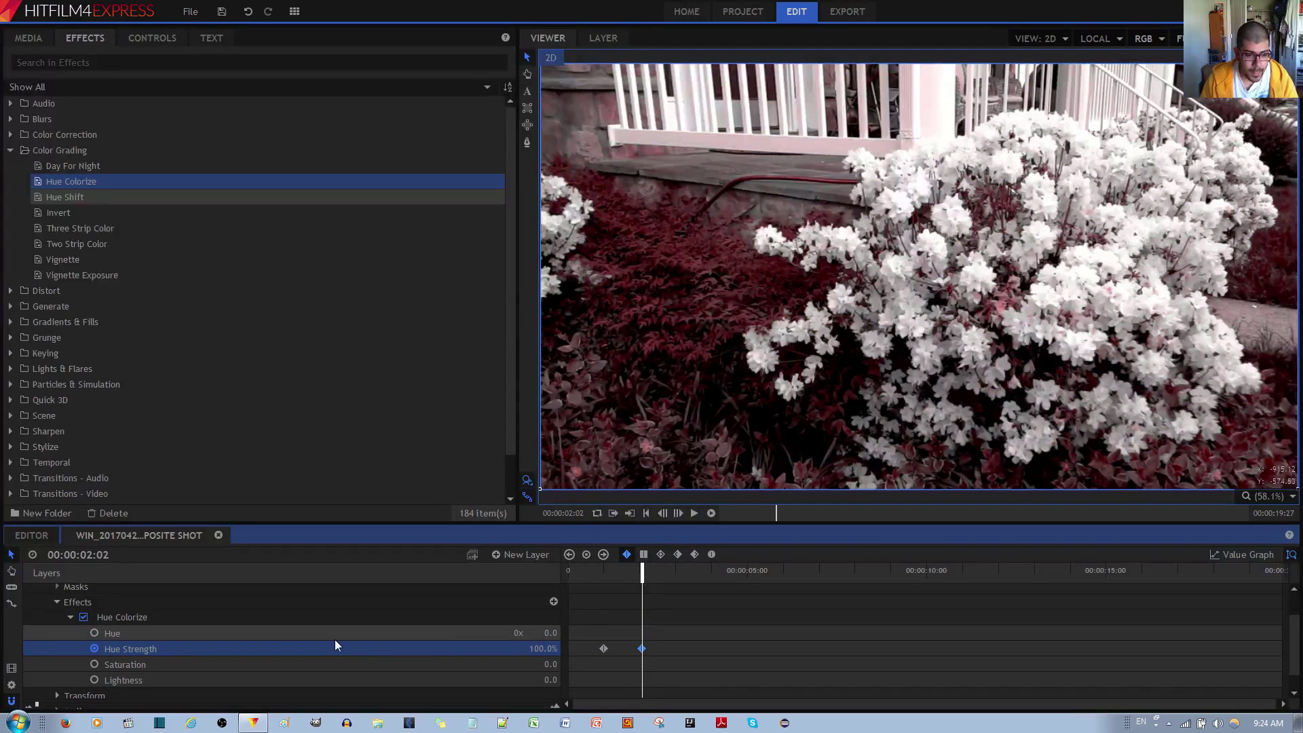
Keyframe Hue from about 2 seconds to one full revolution (1x 0.0°) at 00:00:08:01.
{"action": "left_click", "coordinate": [93, 633]}
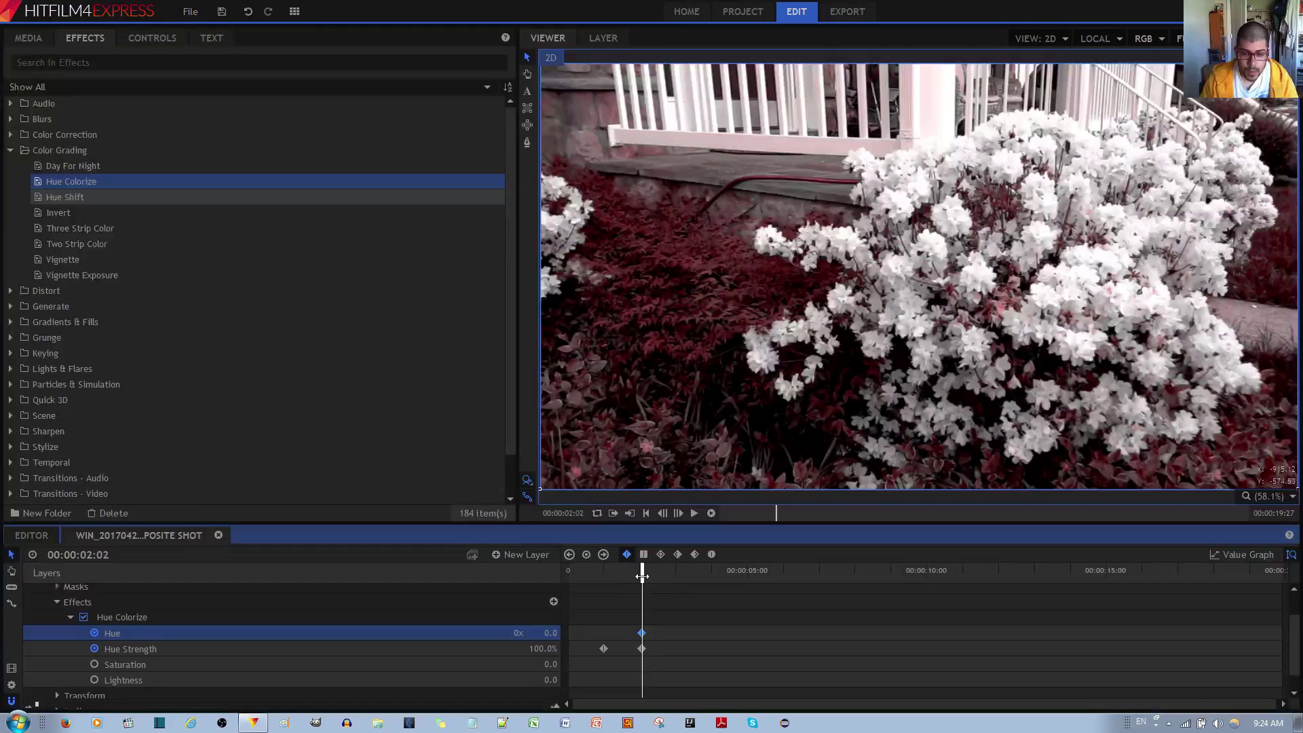
{"action": "left_click_drag", "start_coordinate": [642, 575], "coordinate": [857, 596]}
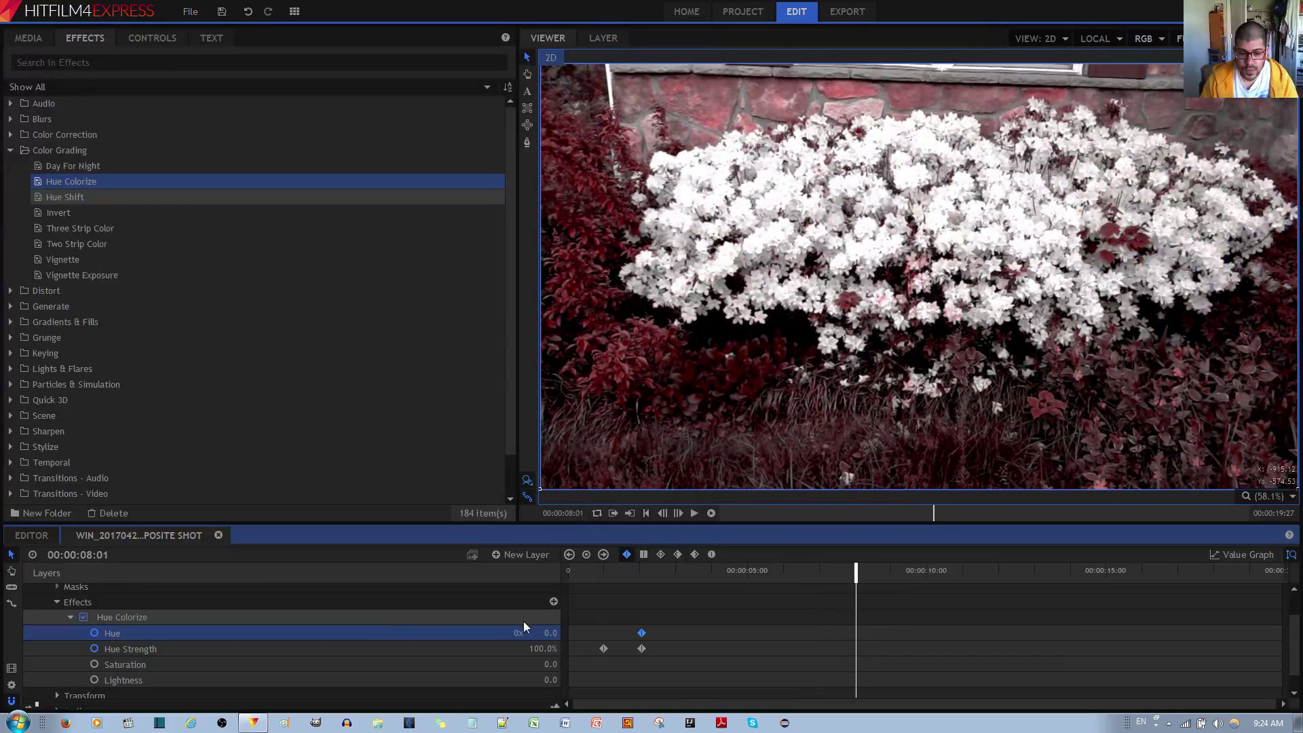
{"action": "left_click", "coordinate": [519, 632]}
{"action": "type", "text": "1"}
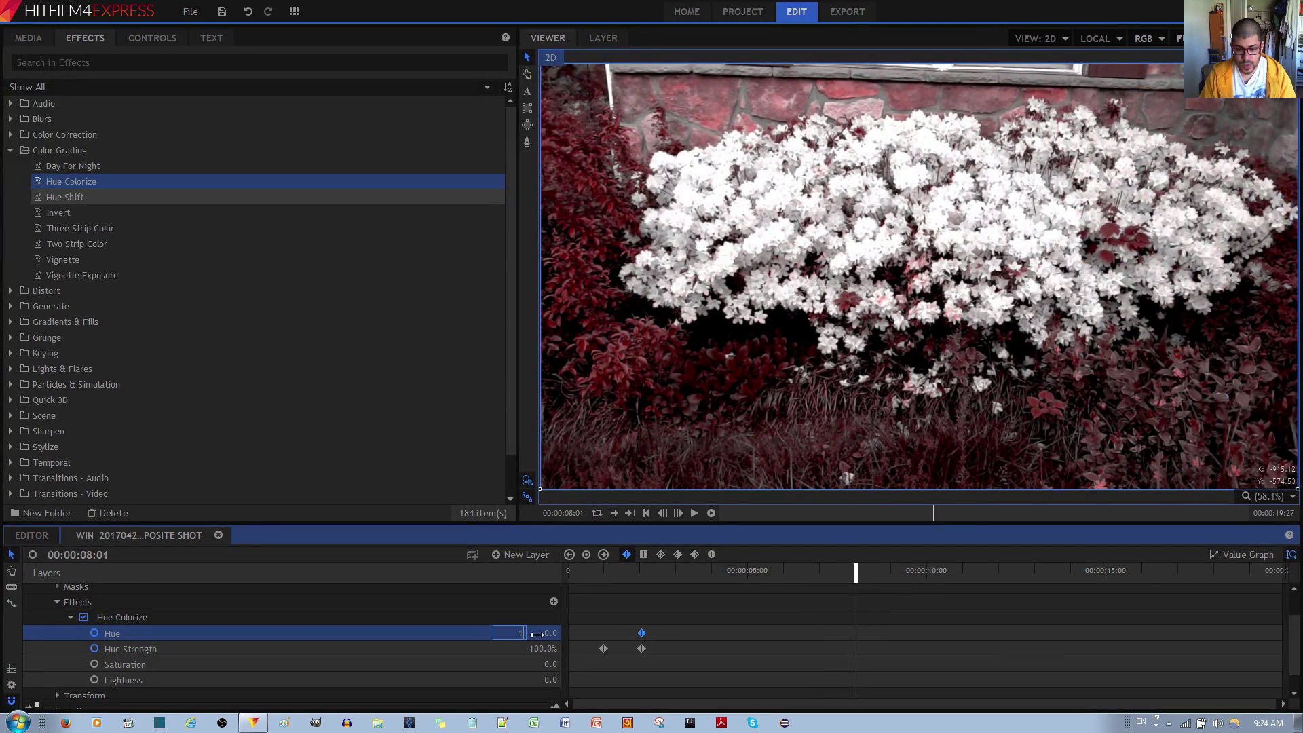
{"action": "key", "text": "Return"}
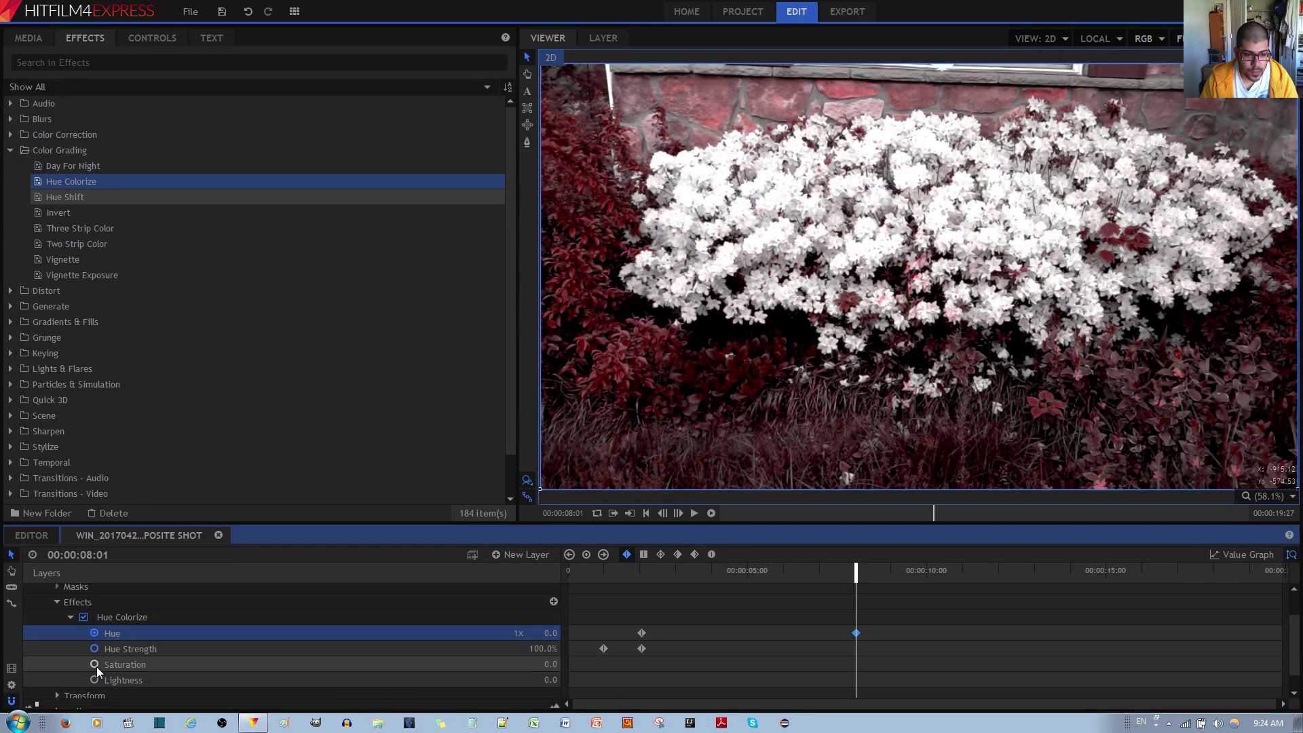
Set Hue Colorize Saturation to 40.
{"action": "left_click", "coordinate": [550, 665]}
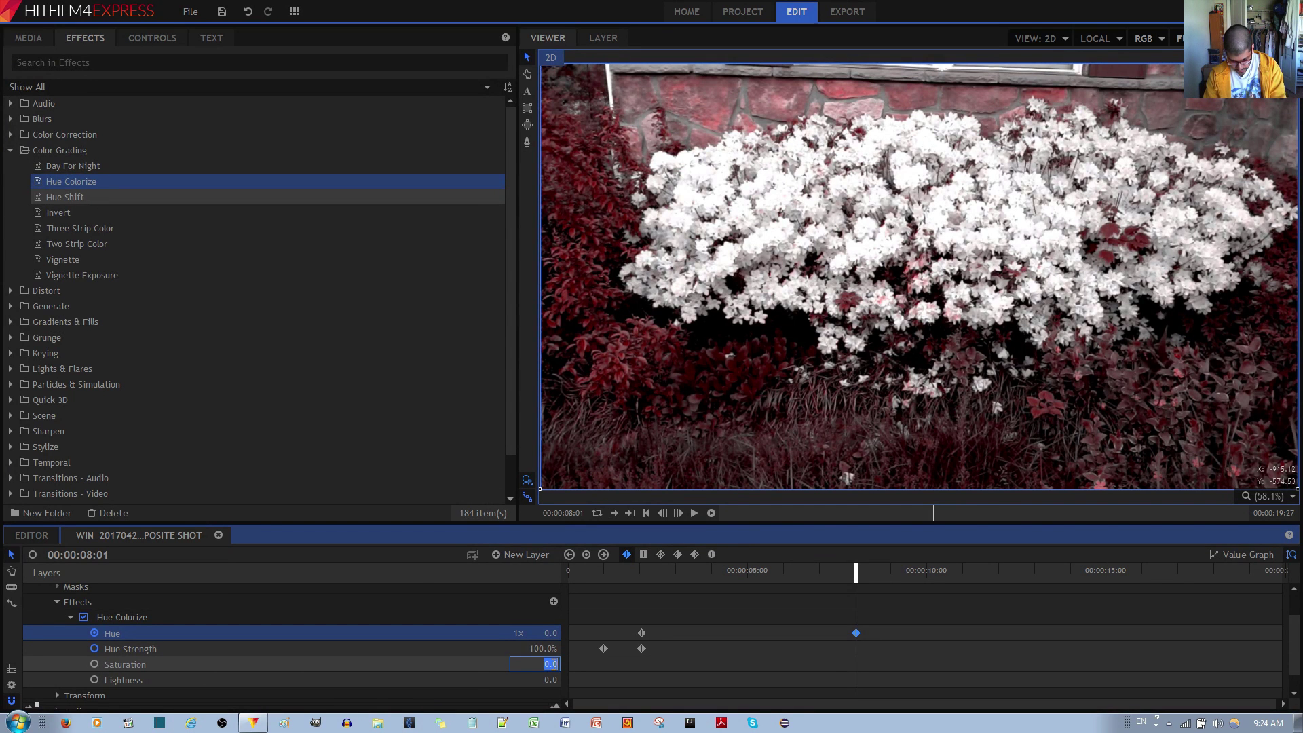
{"action": "type", "text": "40"}
{"action": "key", "text": "Return"}
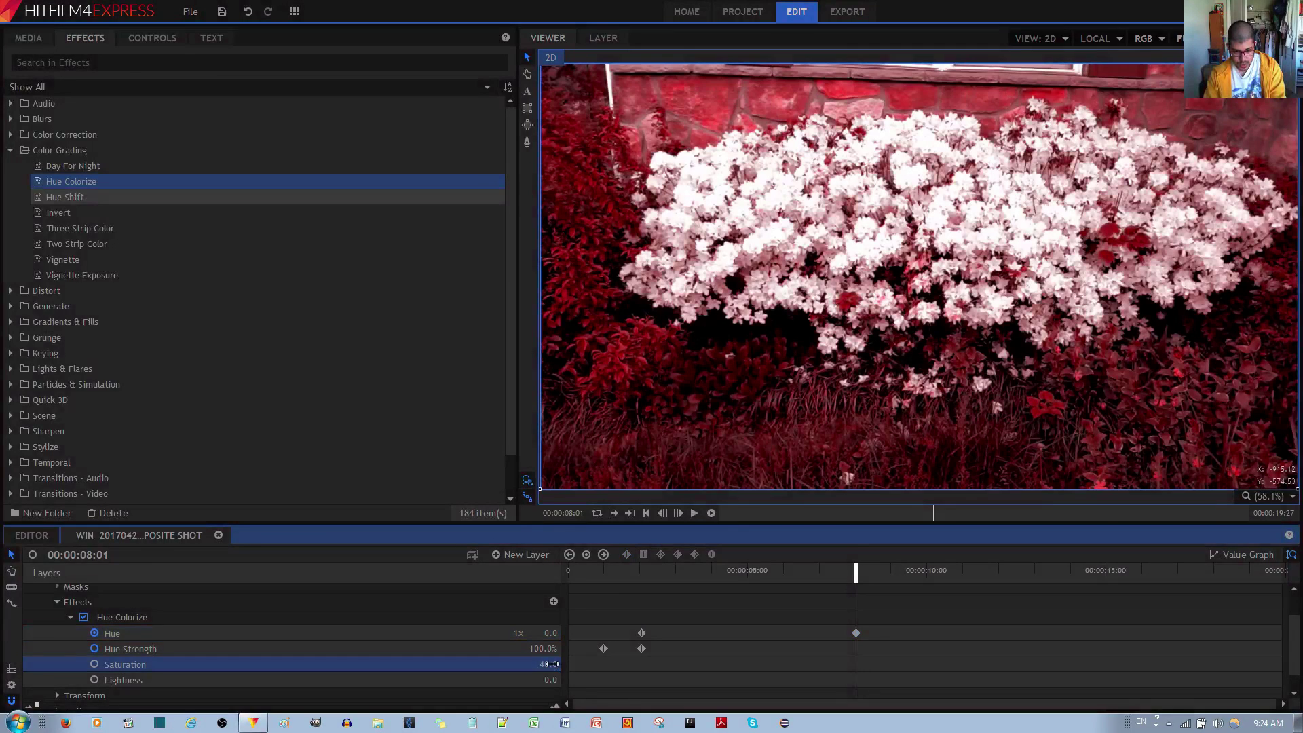